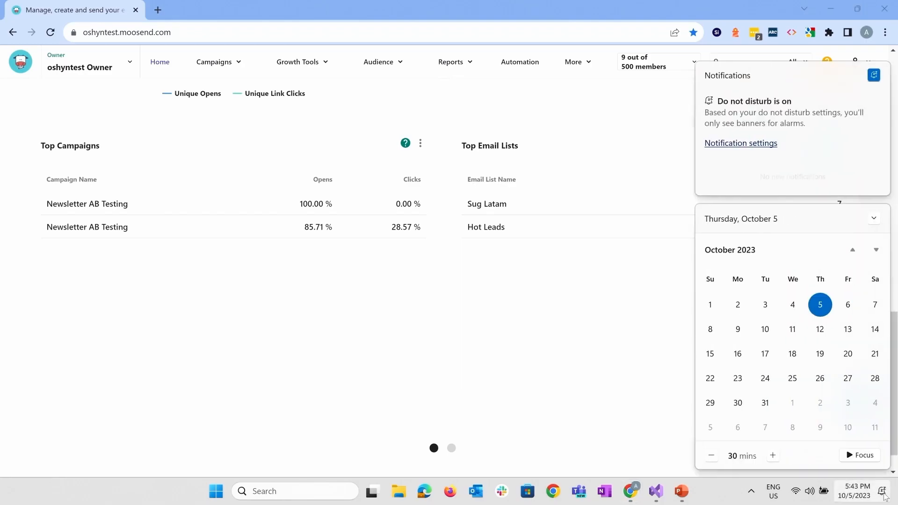
Turn off the Windows notifications in the notification settings and close the settings window
left_click(771, 146)
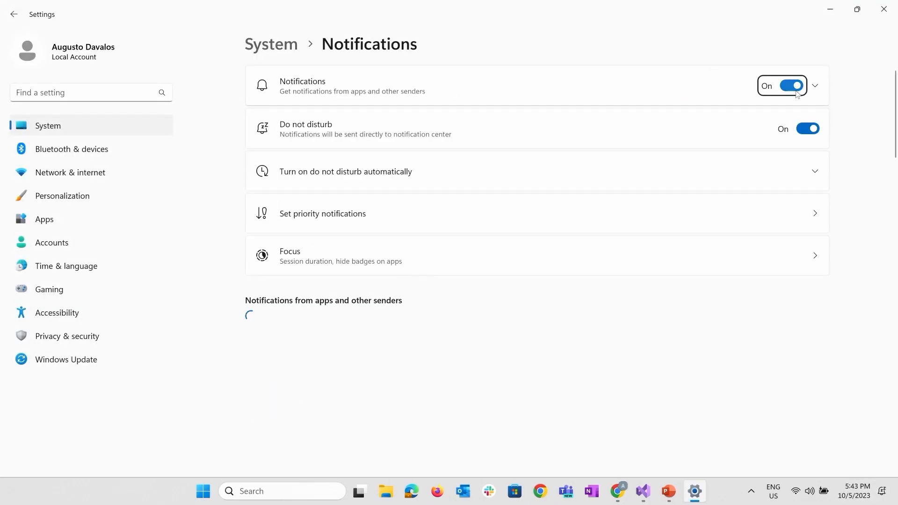
left_click(792, 86)
left_click(884, 10)
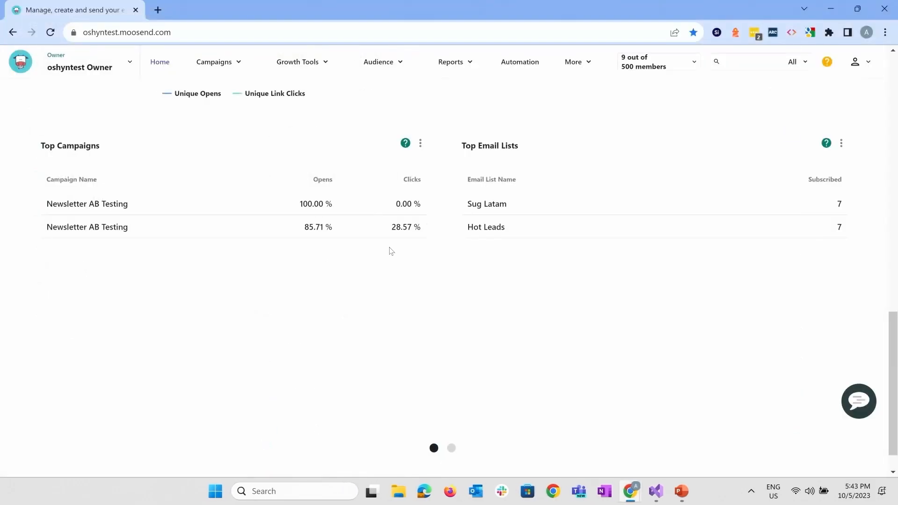
Create a new Regular campaign from the campaigns list
scroll(388, 250, "up", 10)
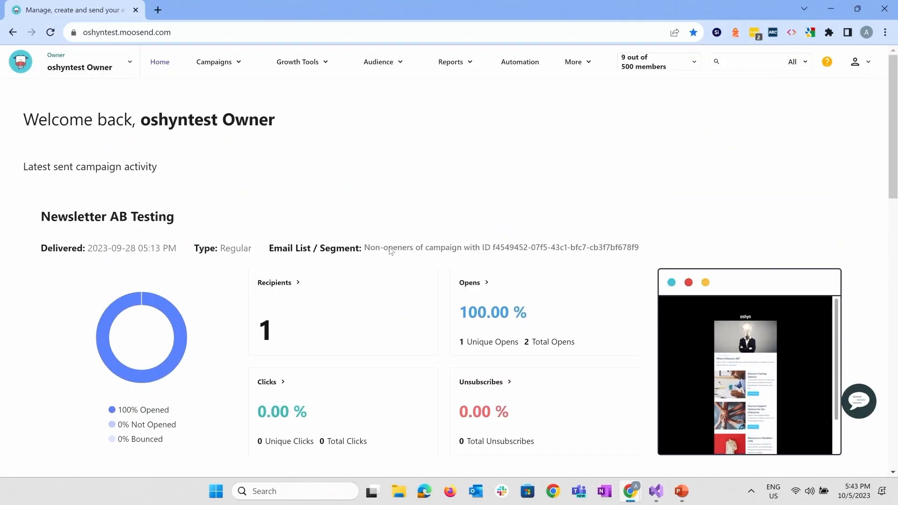
left_click(238, 67)
left_click(202, 87)
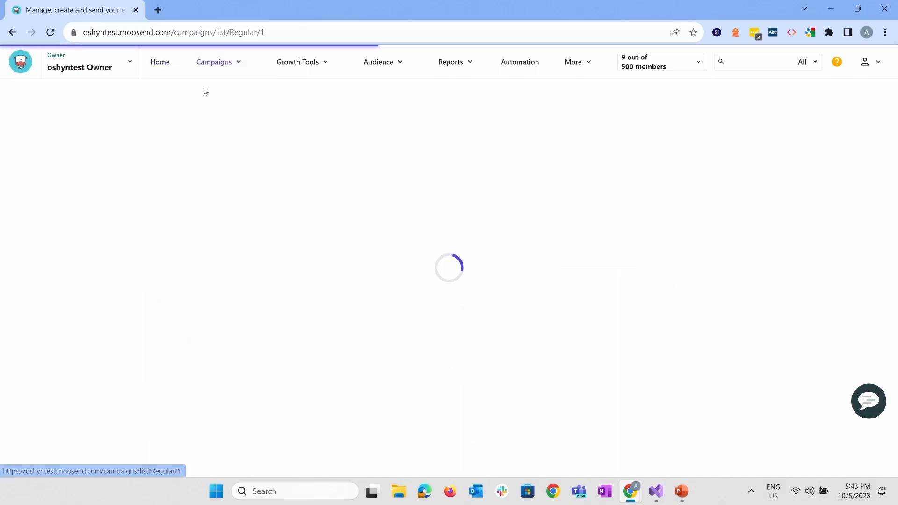
left_click(821, 112)
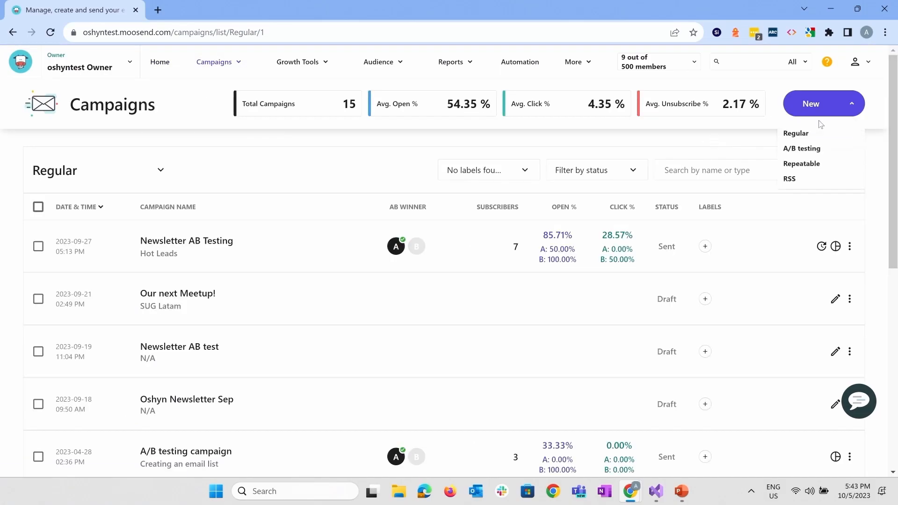
left_click(796, 136)
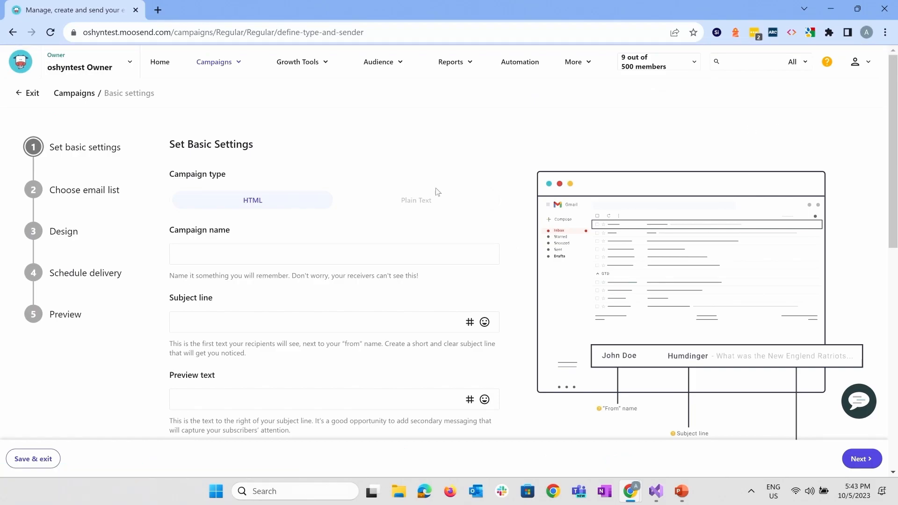
Name the campaign "SUGCONNA Demo" and enter "Having a blast!" as its subject line
left_click(374, 258)
type("SUGCON")
type("NA Demo")
type("Having a blast!")
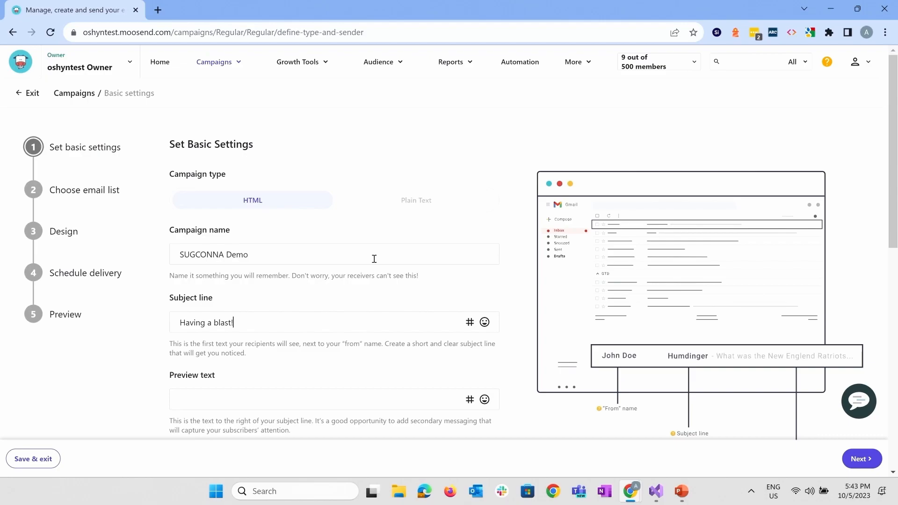
scroll(375, 259, "down", 8)
left_click(374, 259)
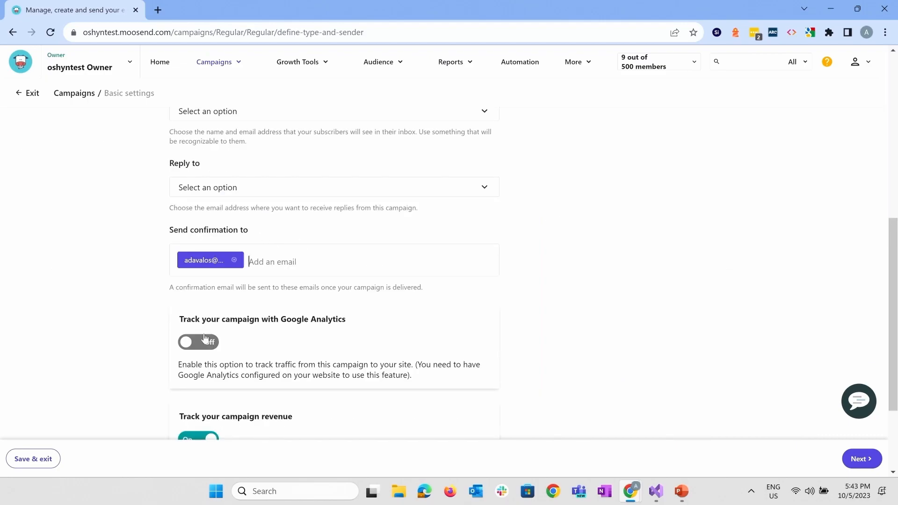
left_click(213, 345)
left_click(214, 346)
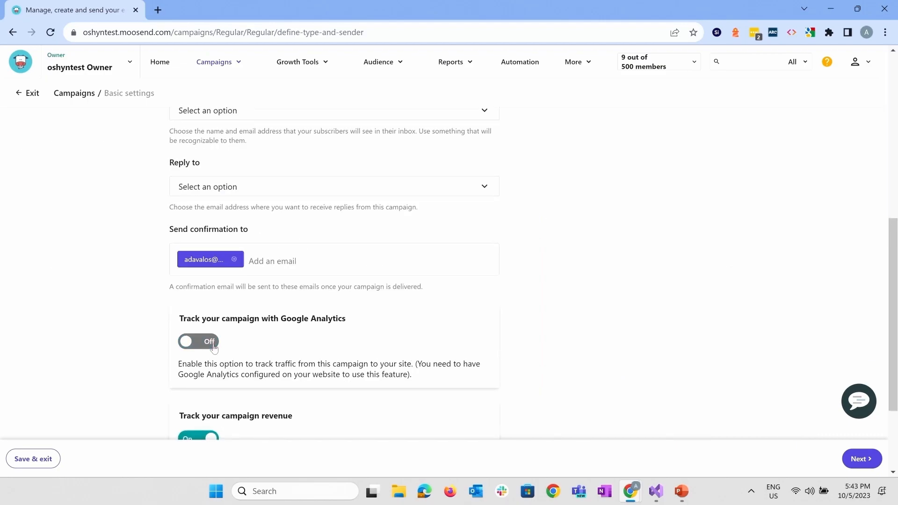
Choose the available sender for both the Reply to and "From" name / email address fields, and continue to the email list selection
scroll(214, 346, "down", 1)
left_click(260, 136)
left_click(253, 160)
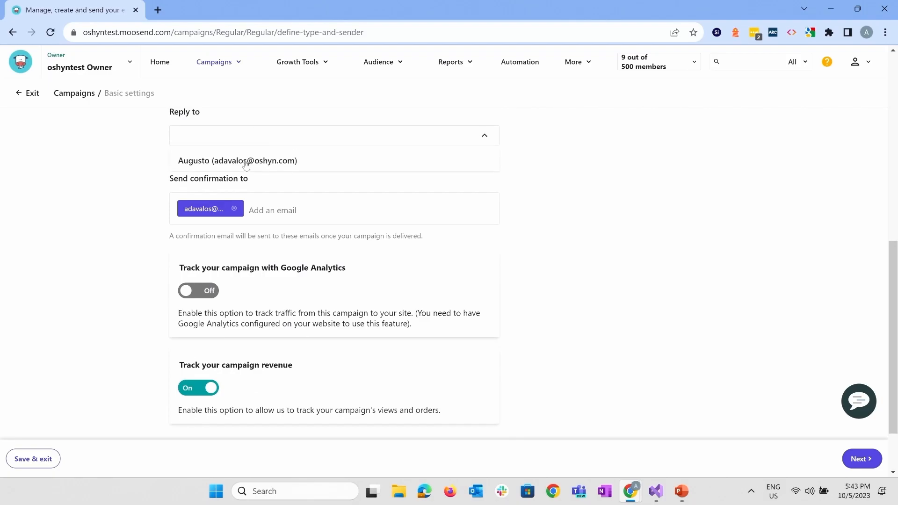
scroll(243, 187, "up", 3)
left_click(236, 206)
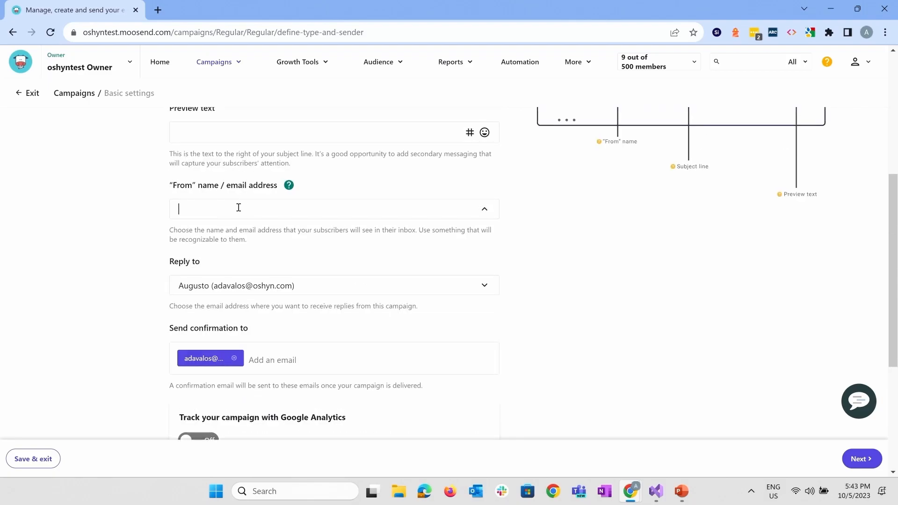
left_click(233, 232)
scroll(625, 308, "down", 4)
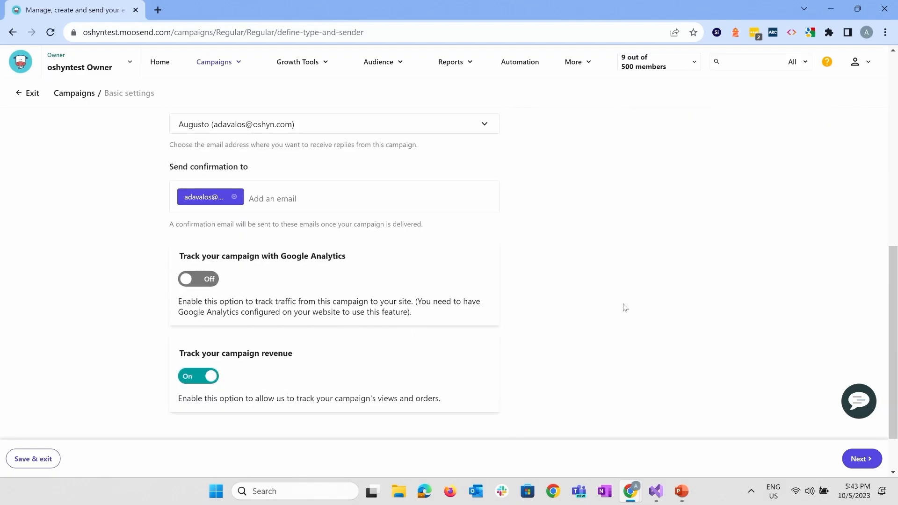
left_click(859, 459)
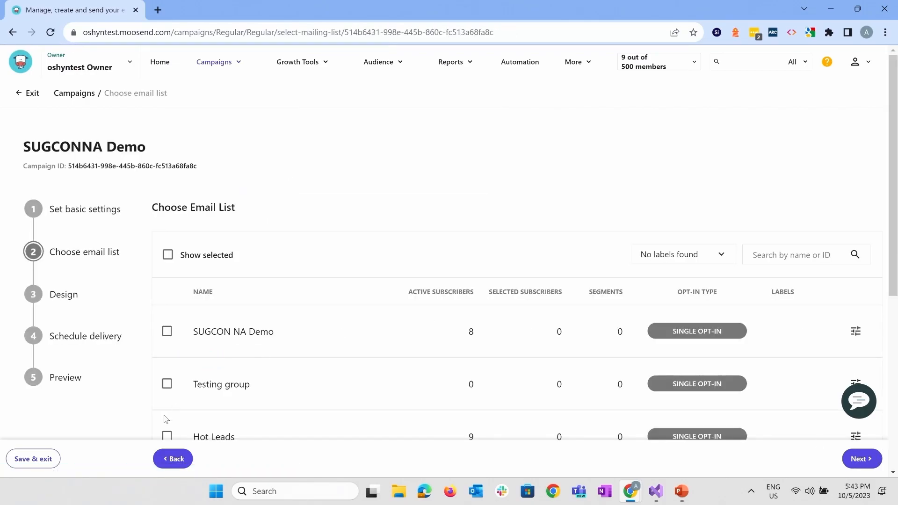
Select the Hot Leads email list for the campaign and continue to the design stage
scroll(220, 226, "down", 2)
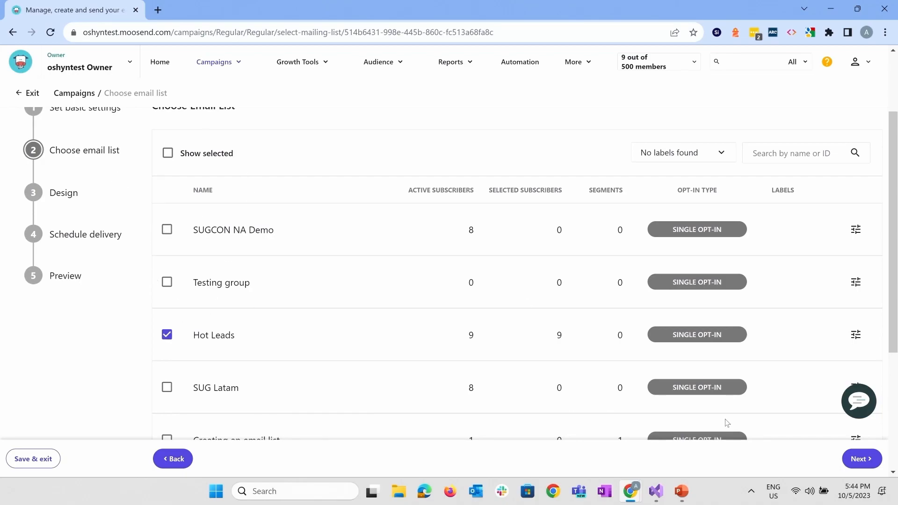
left_click(168, 386)
left_click(853, 460)
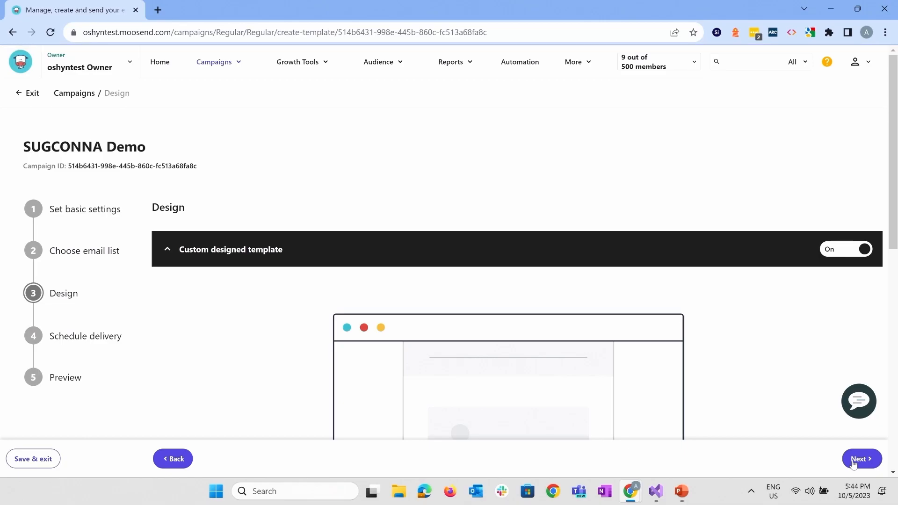
Switch to the imported campaign template, review its import methods, and switch back to the custom designed template
scroll(853, 461, "down", 3)
scroll(852, 461, "up", 3)
scroll(853, 461, "down", 5)
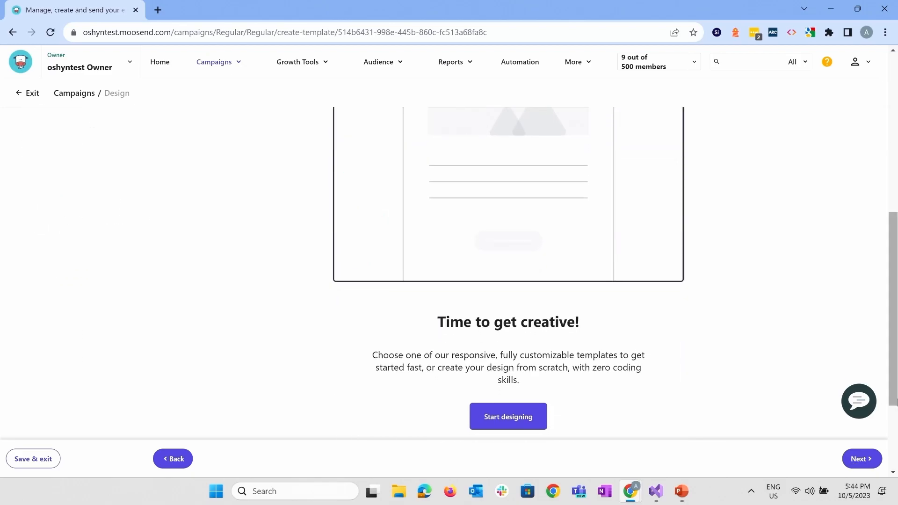
scroll(518, 312, "up", 5)
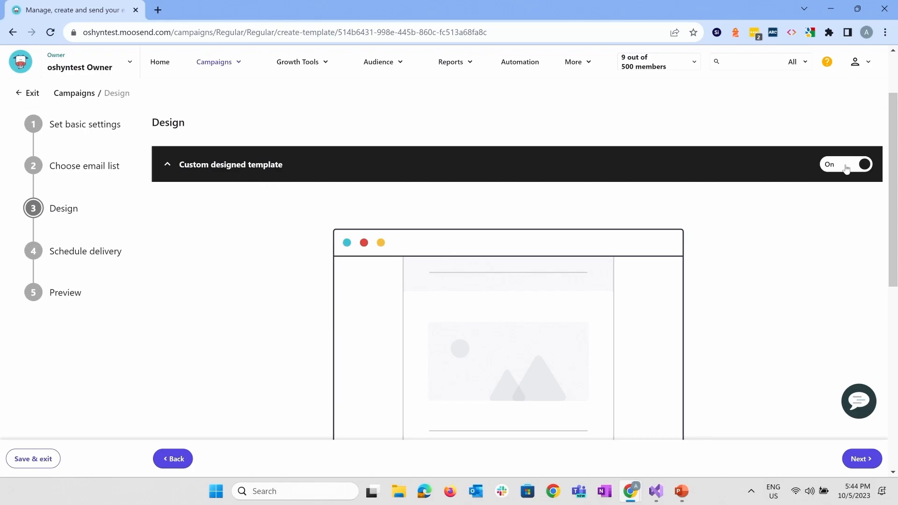
scroll(846, 169, "down", 6)
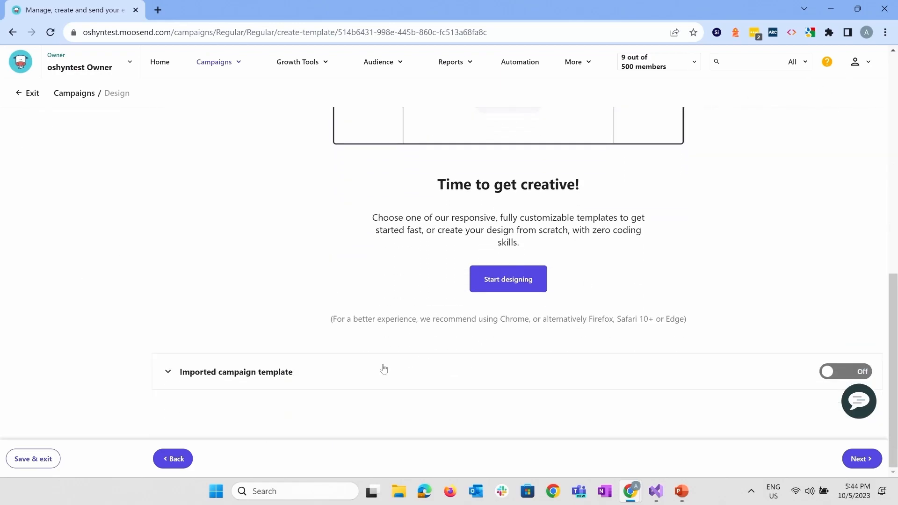
left_click(356, 370)
scroll(391, 226, "up", 4)
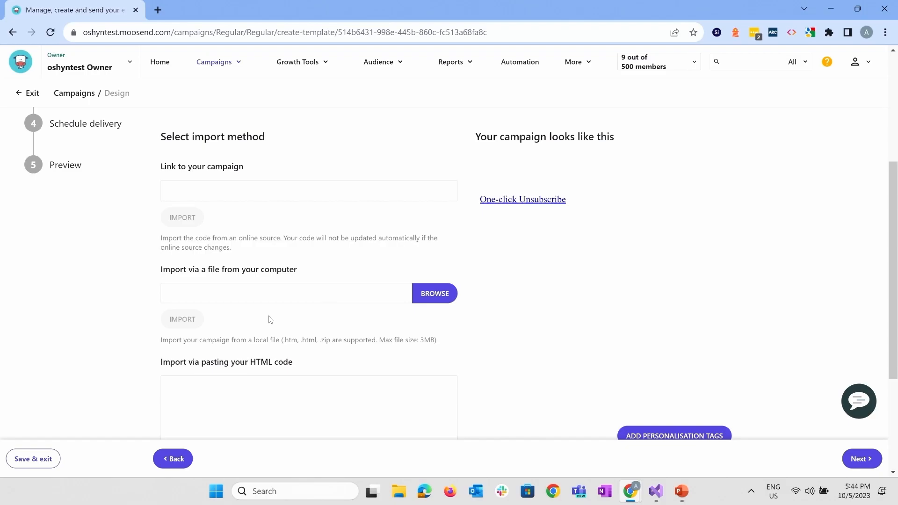
scroll(245, 412, "down", 3)
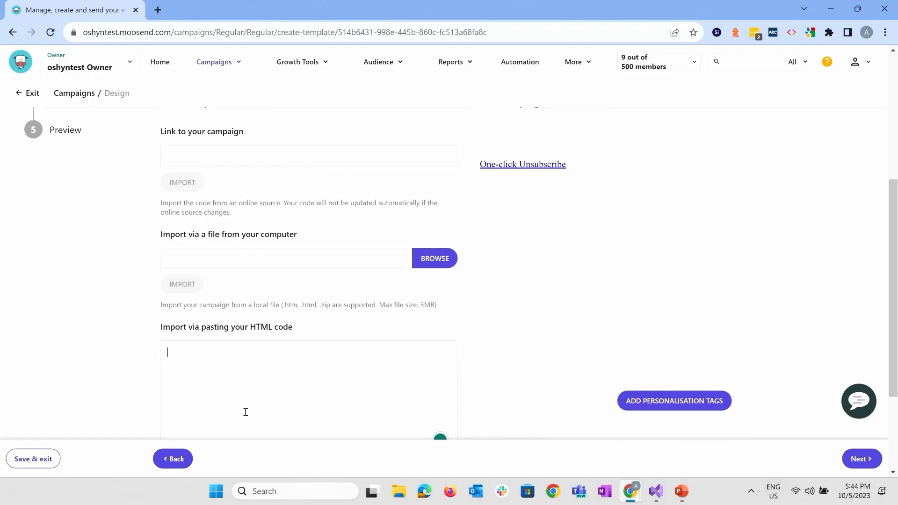
scroll(430, 366, "up", 2)
scroll(431, 365, "down", 2)
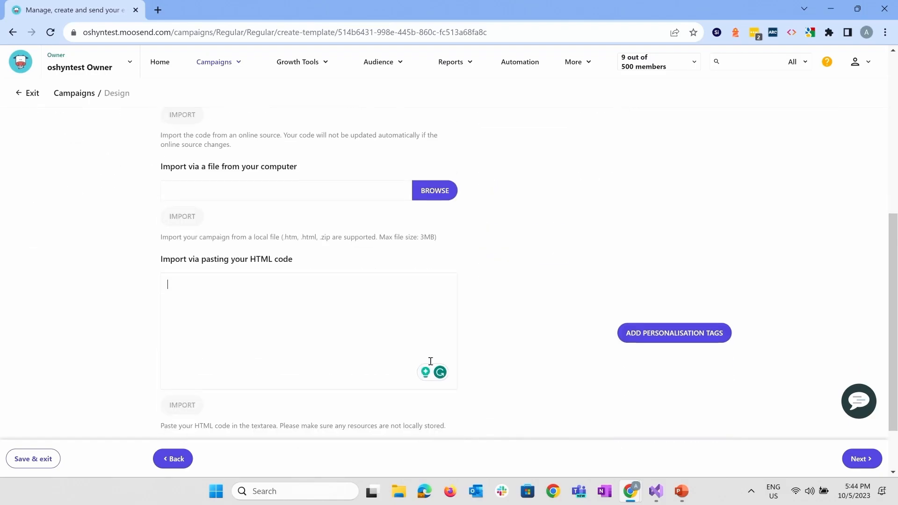
scroll(697, 317, "up", 8)
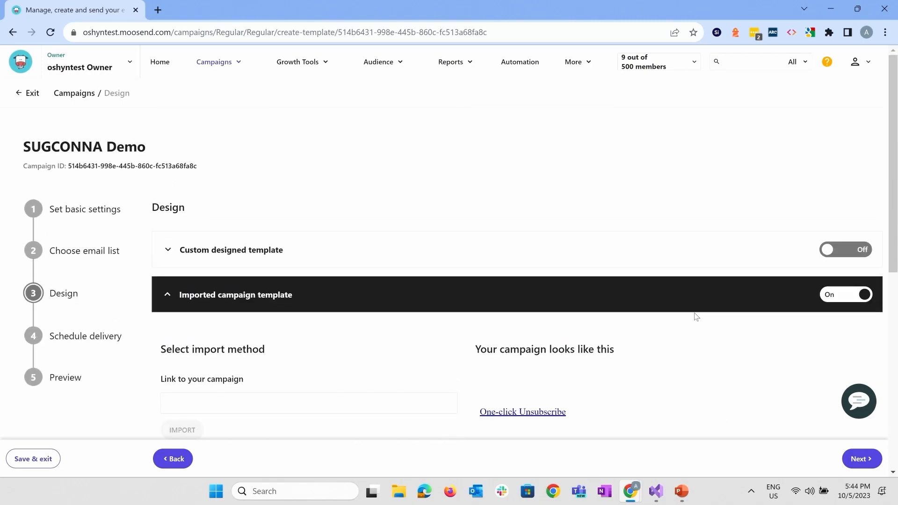
left_click(500, 262)
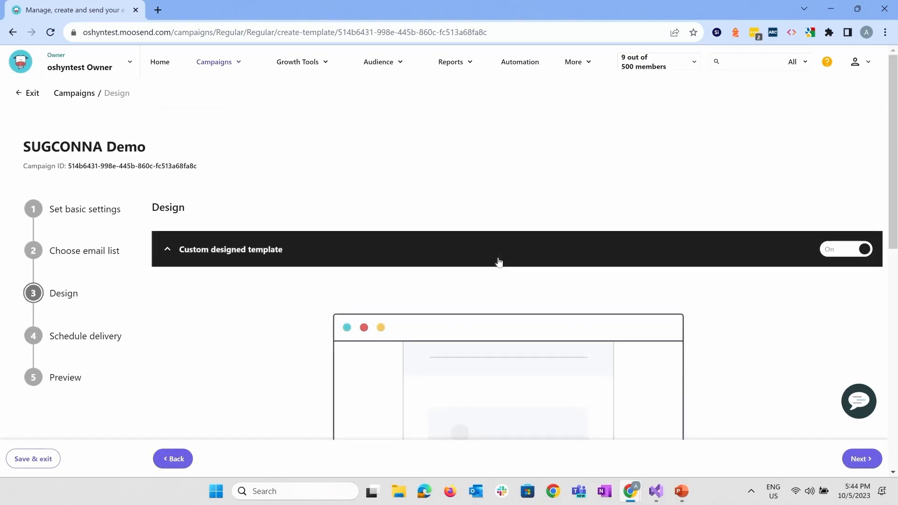
Start designing the custom template to open the template library
scroll(365, 319, "down", 5)
scroll(364, 319, "down", 4)
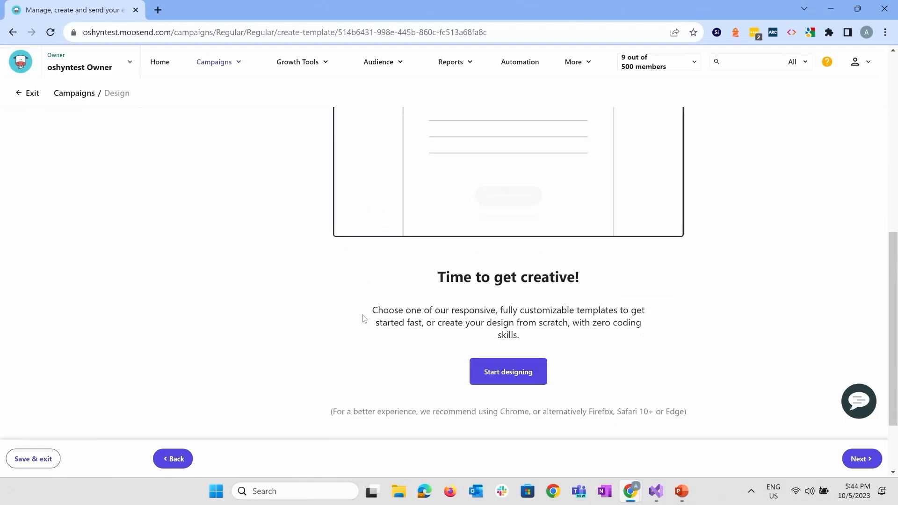
left_click(513, 353)
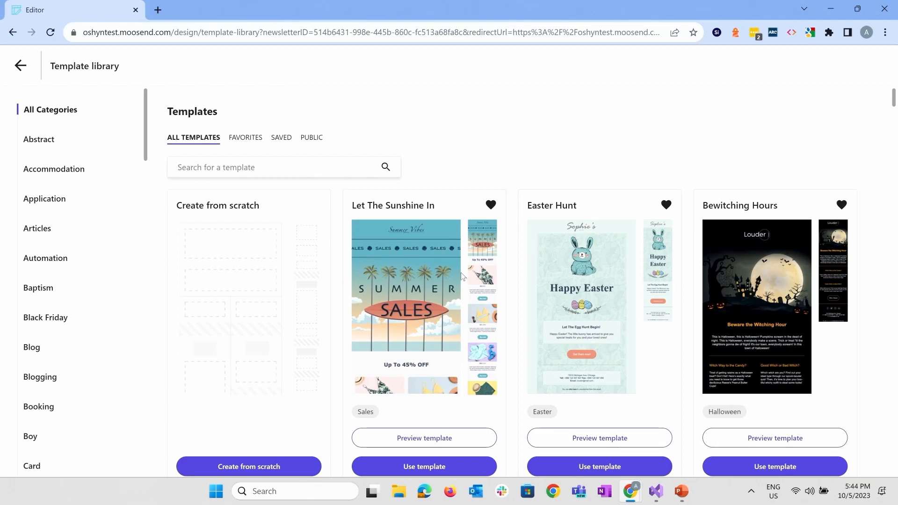
Browse the template library and set the Bewitching Hours Halloween template as the newsletter
scroll(518, 216, "down", 20)
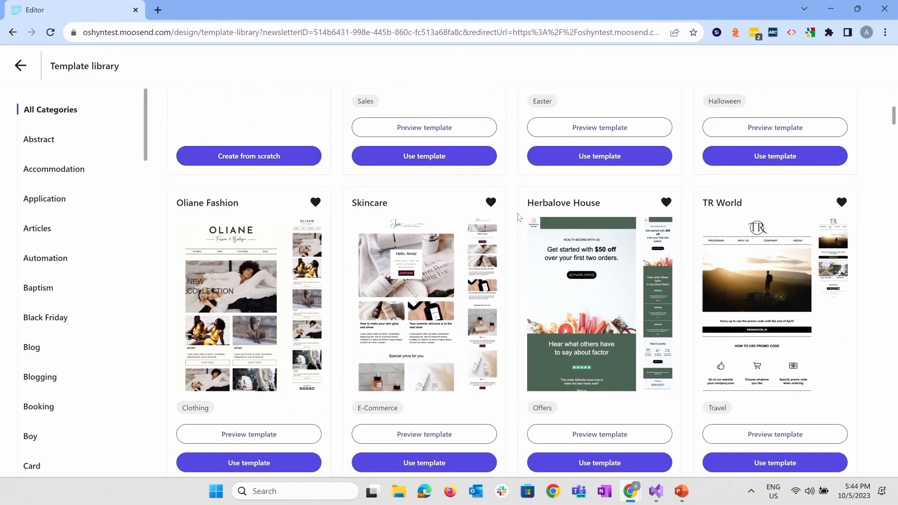
scroll(518, 216, "down", 16)
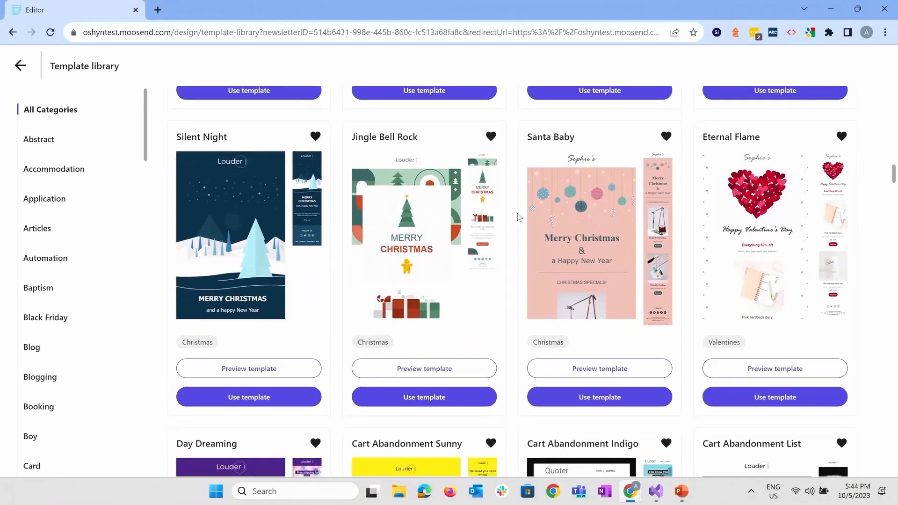
scroll(517, 216, "down", 18)
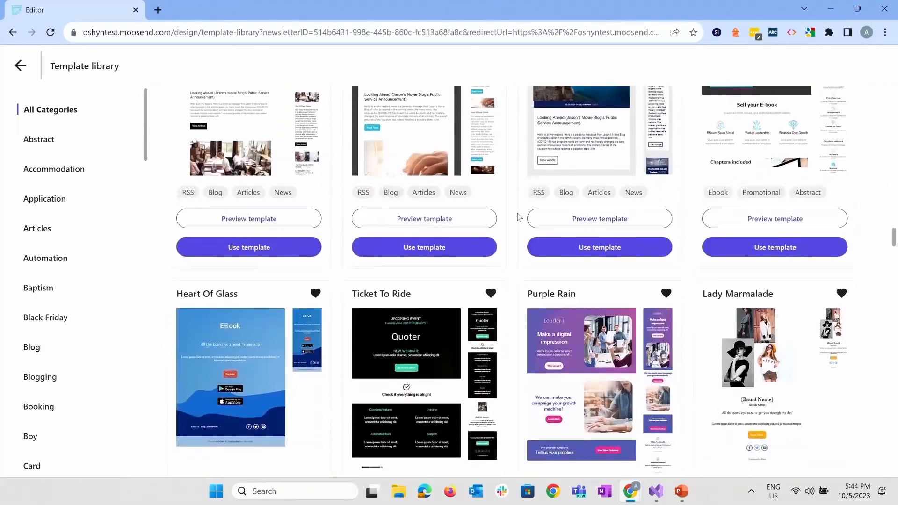
scroll(517, 216, "down", 18)
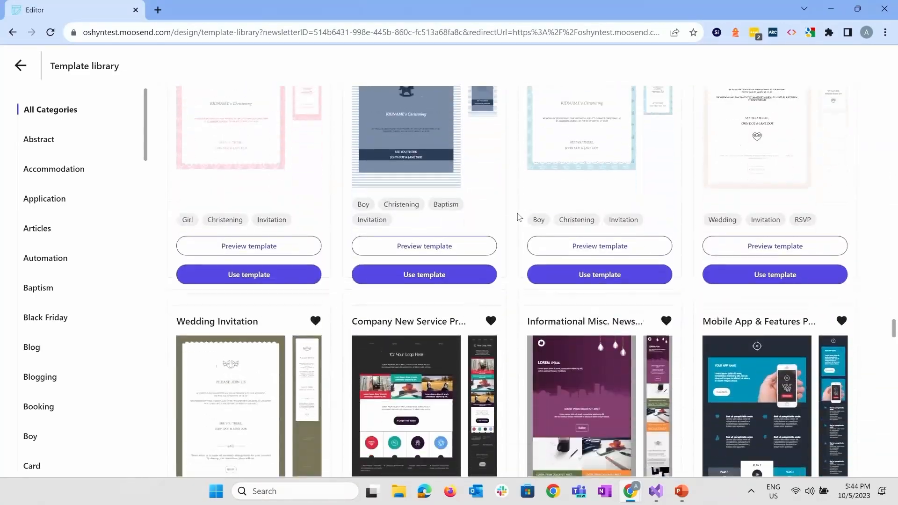
scroll(518, 216, "up", 20)
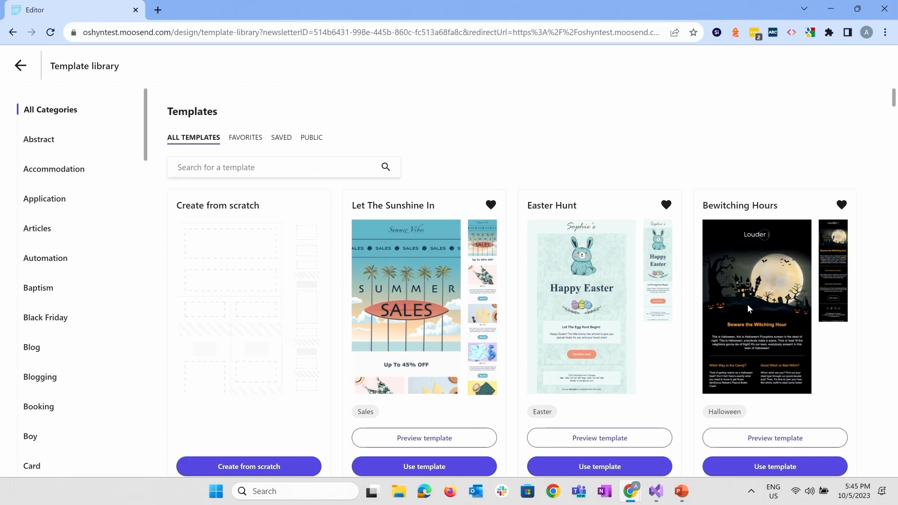
left_click(744, 468)
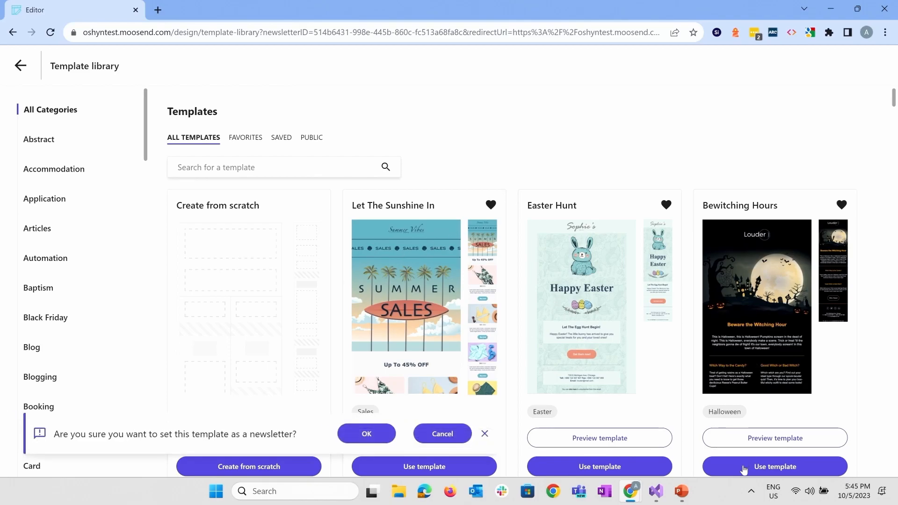
left_click(373, 441)
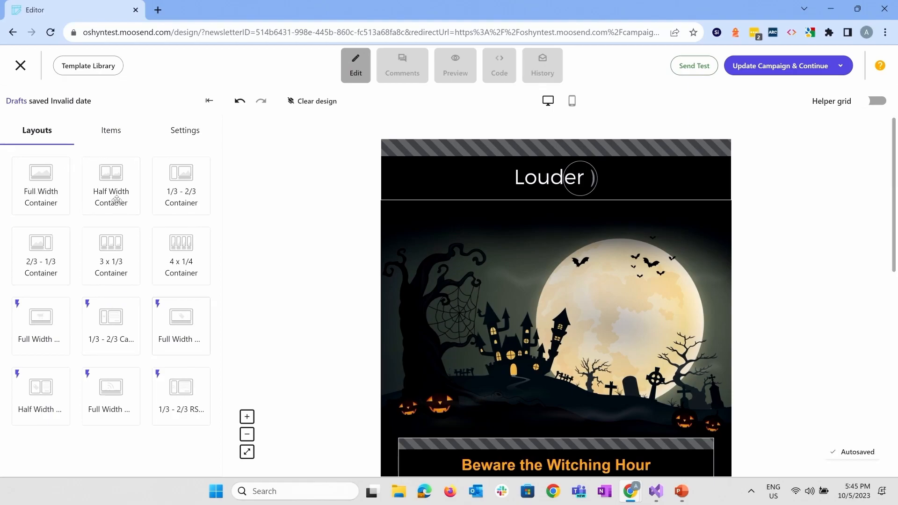
Add a Full Width Container between the Louder logo header and the Halloween image, and check which items it can hold
left_click_drag(31, 189, 549, 260)
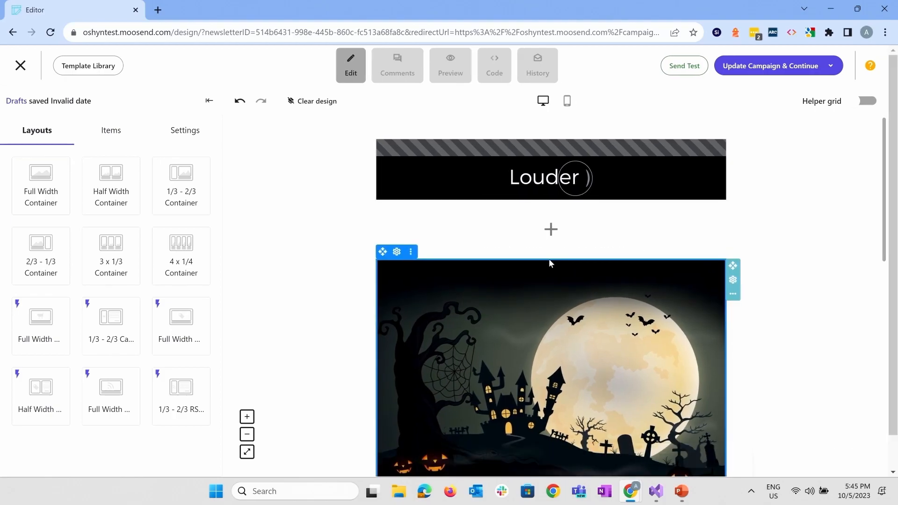
left_click(551, 229)
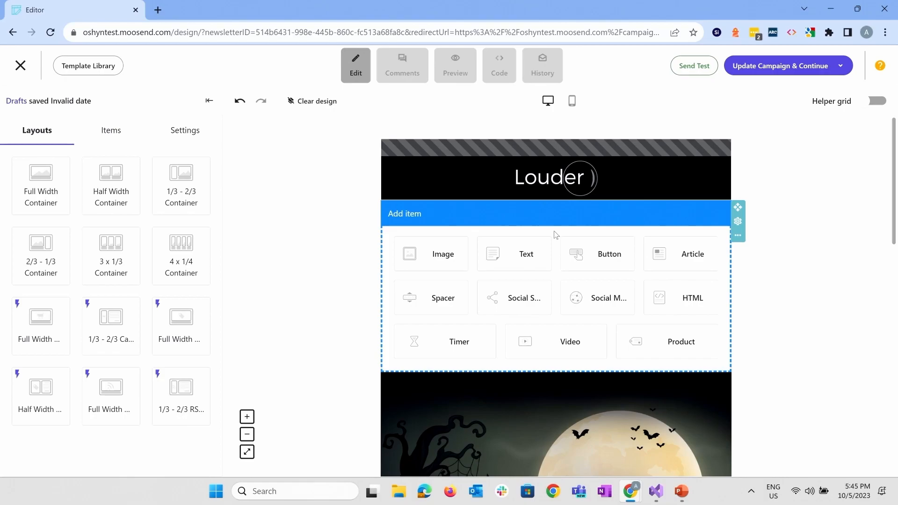
left_click(276, 161)
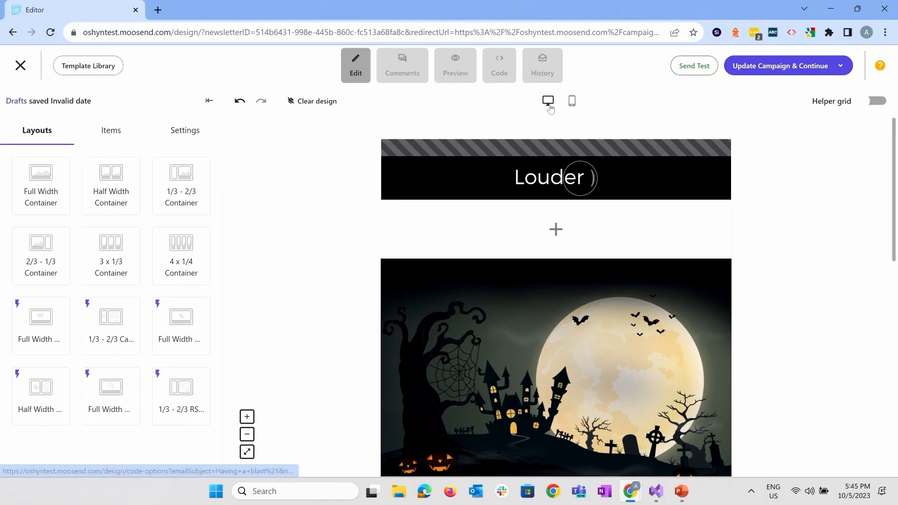
Preview the newsletter in mobile view, and return to desktop view
left_click(571, 102)
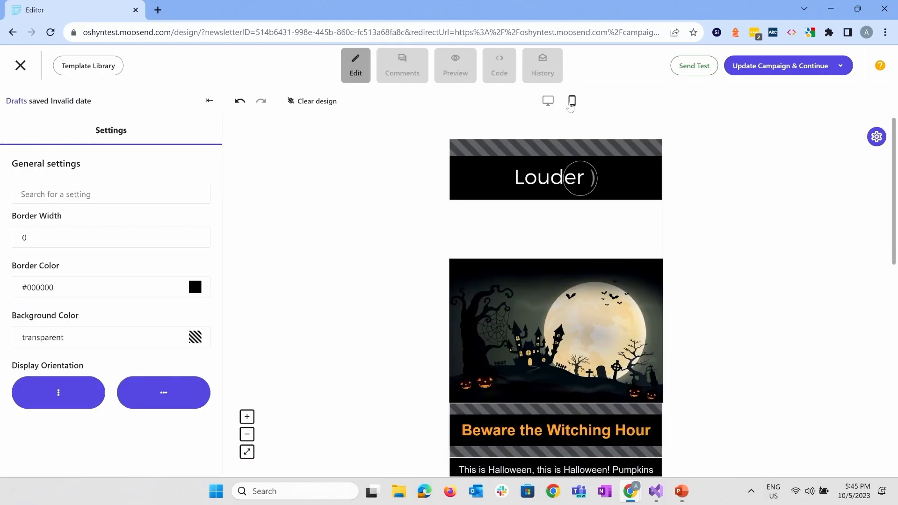
left_click(549, 108)
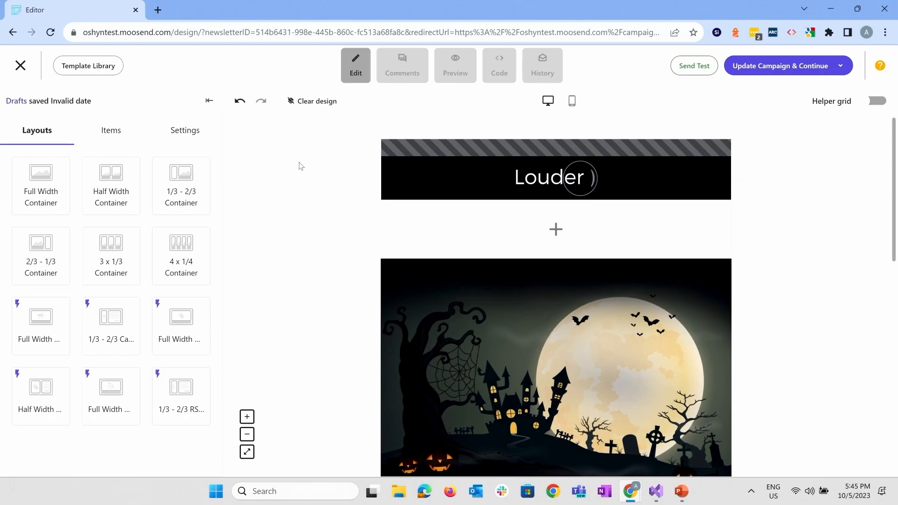
Replace the Halloween moon image with the neon carnival ride photo from Unsplash
scroll(490, 217, "down", 2)
left_click(487, 217)
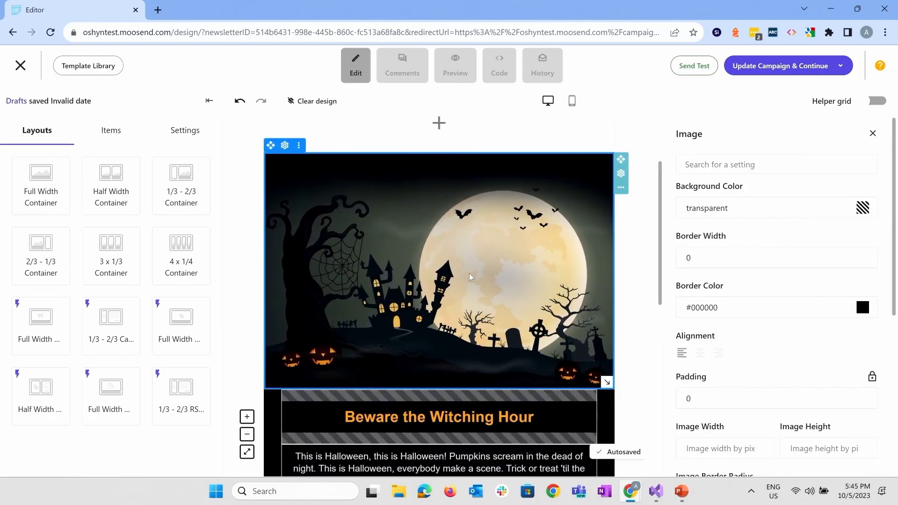
scroll(771, 287, "down", 1)
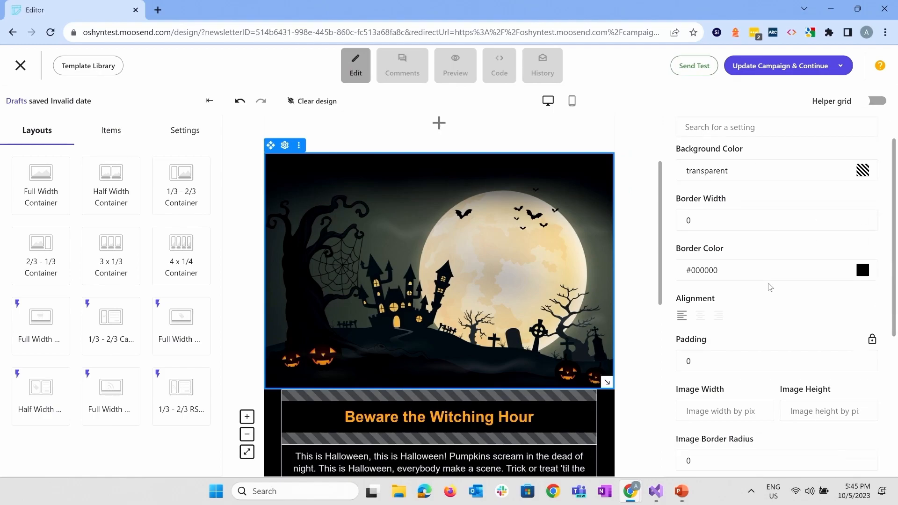
scroll(770, 286, "down", 5)
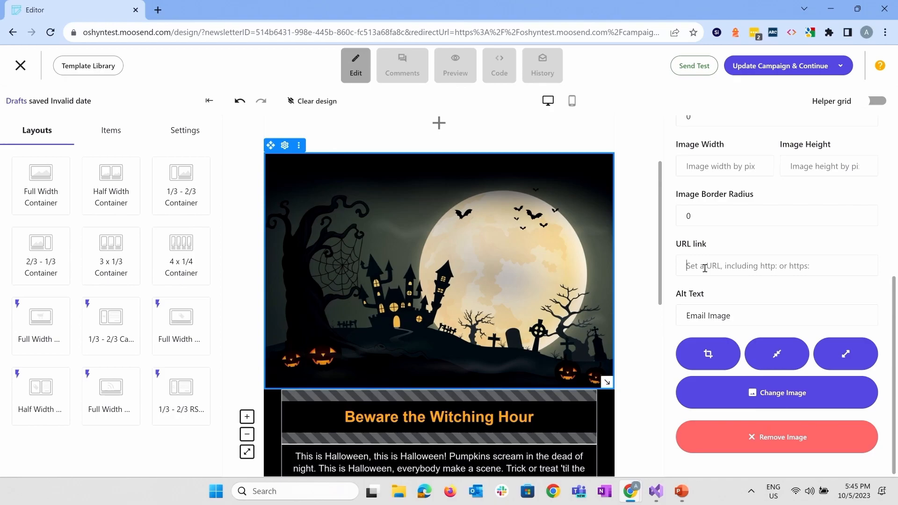
left_click(818, 397)
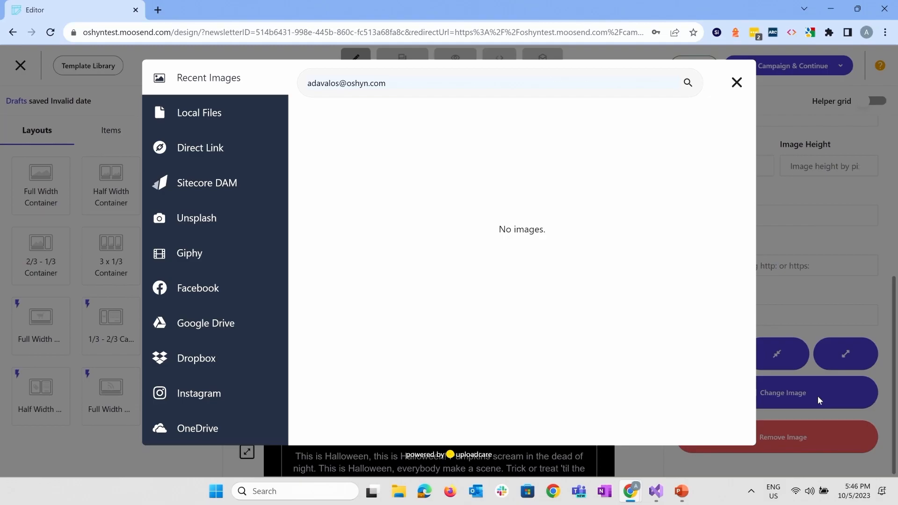
left_click(194, 124)
left_click(211, 155)
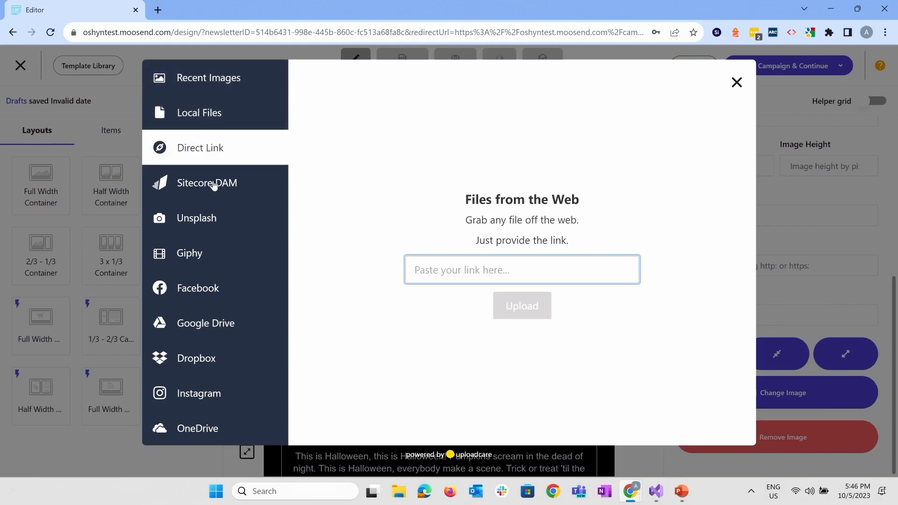
left_click(202, 222)
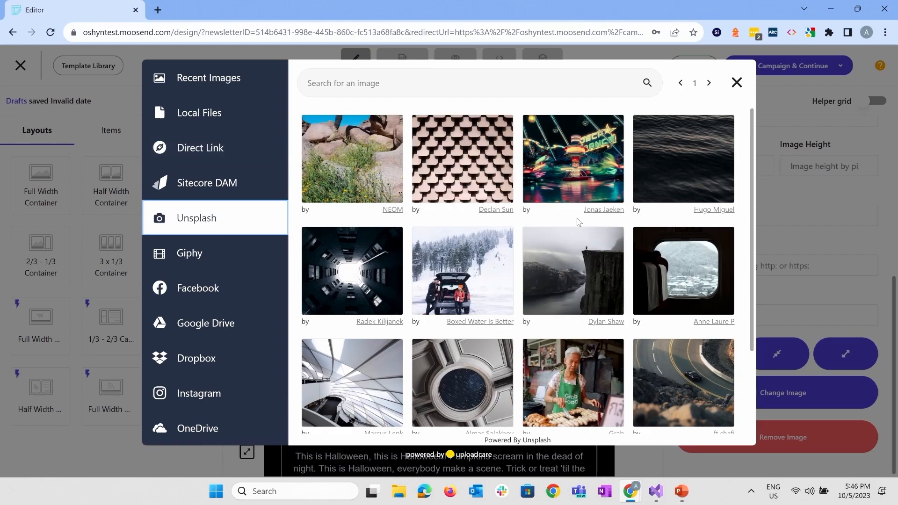
mouse_move(575, 164)
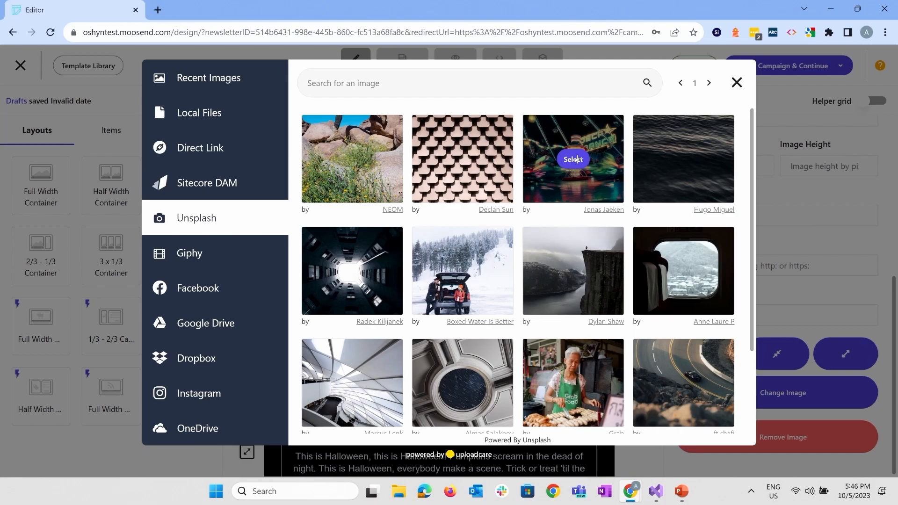
left_click(577, 159)
left_click(715, 421)
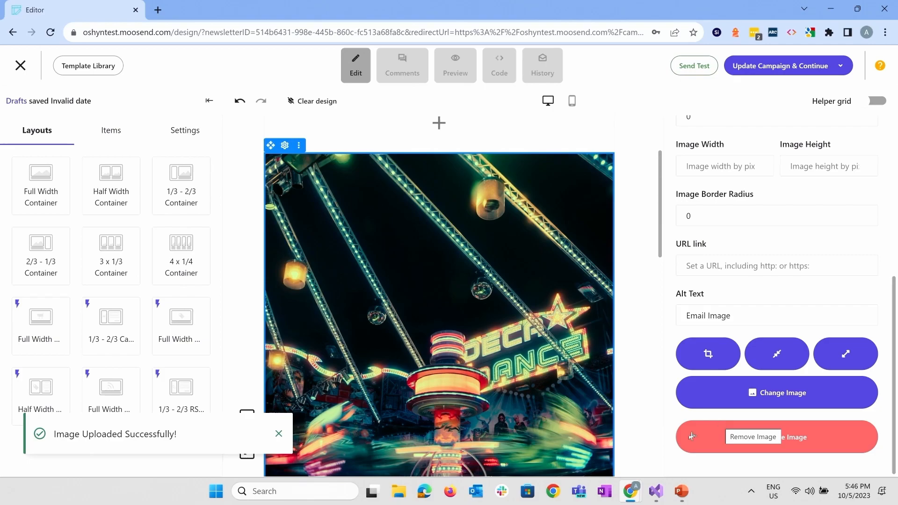
Undo the image replacement to bring back the Halloween image
scroll(572, 358, "down", 6)
scroll(571, 358, "down", 2)
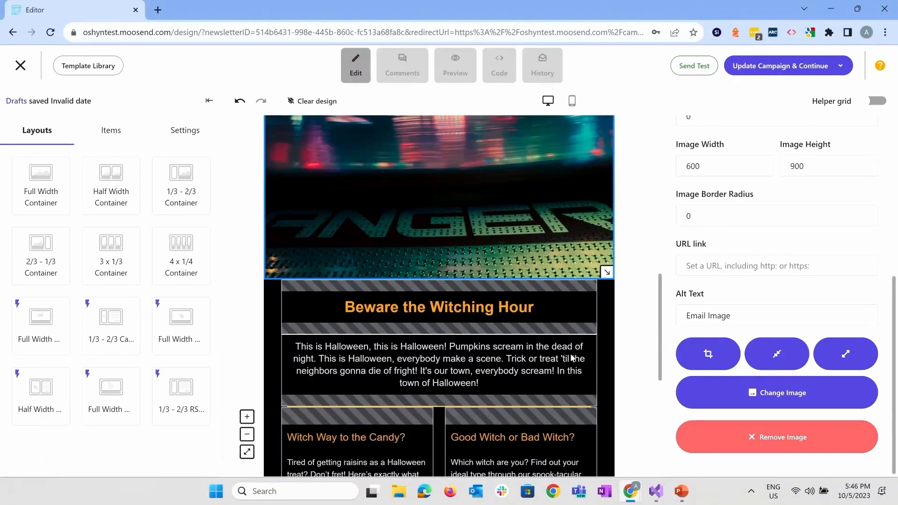
left_click(240, 103)
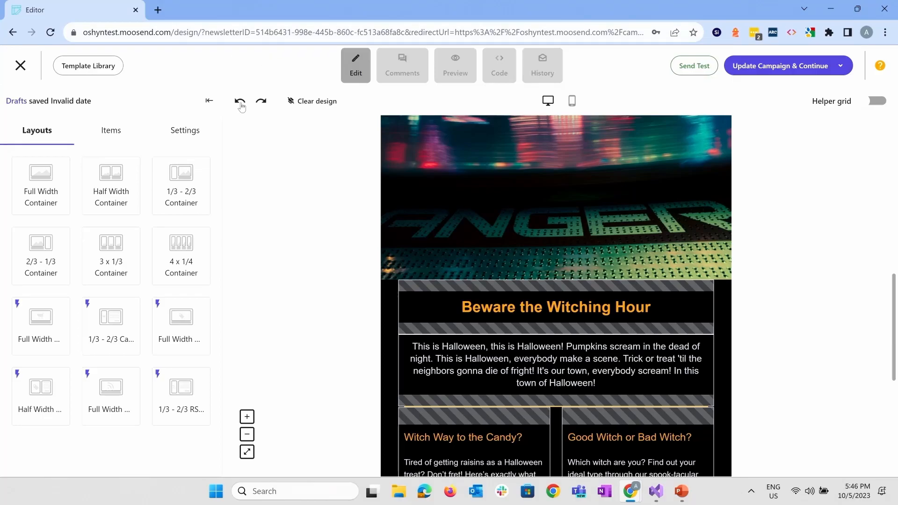
left_click(239, 107)
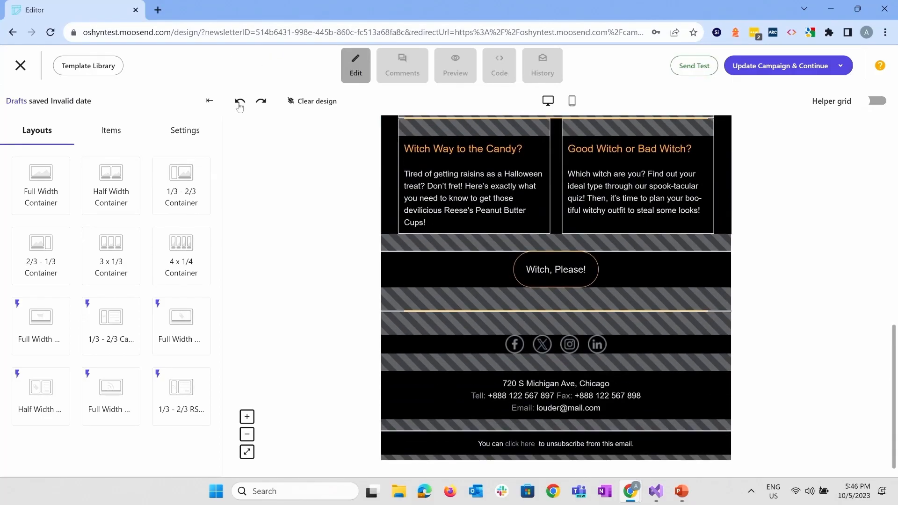
scroll(327, 240, "up", 15)
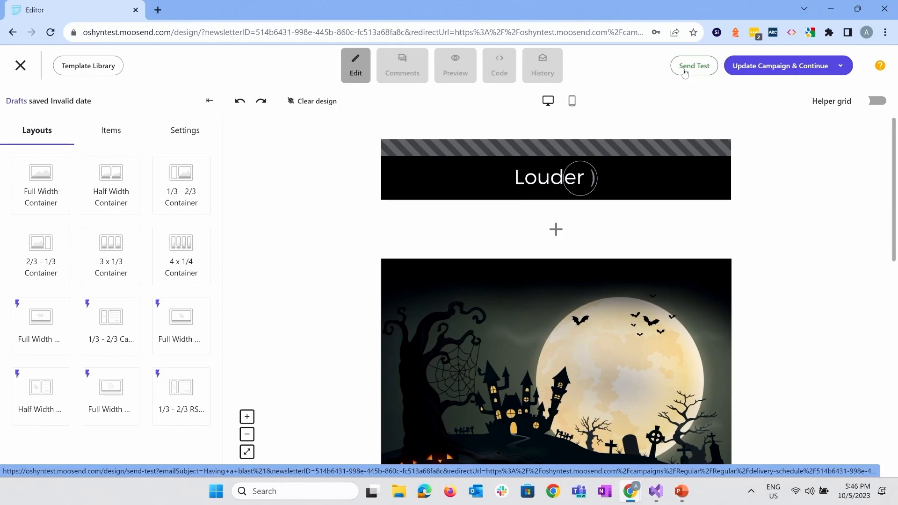
Update the campaign with the current design and continue to delivery scheduling
mouse_move(747, 75)
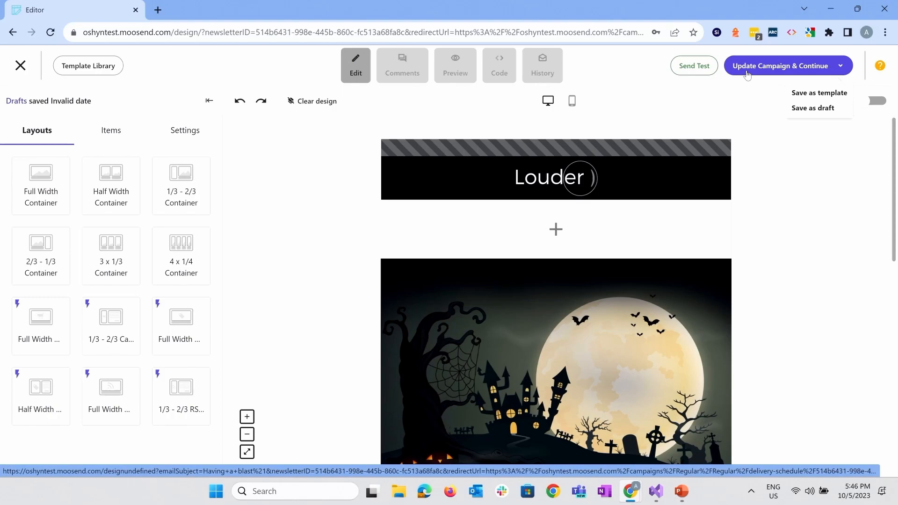
left_click(747, 73)
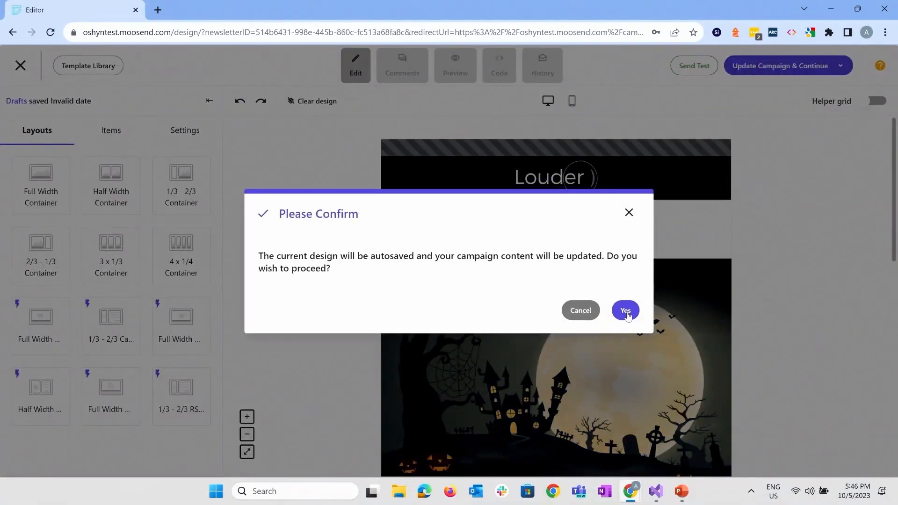
left_click(627, 312)
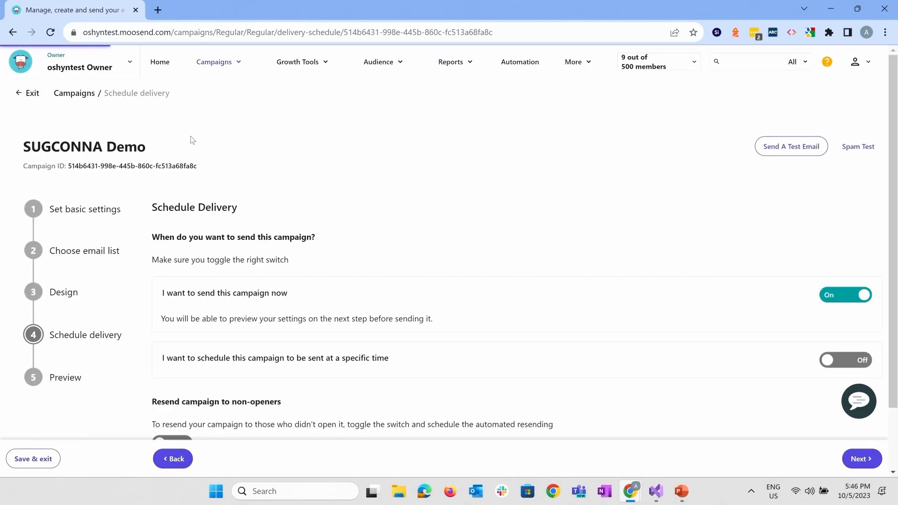
Enable resending the campaign to non-openers and set the waiting period's unit to Days
scroll(283, 333, "down", 2)
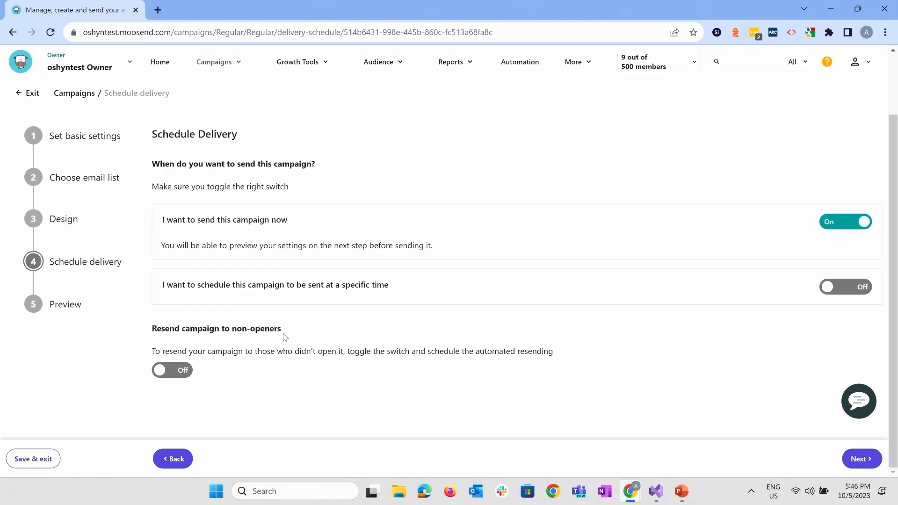
left_click(184, 371)
left_click(183, 371)
left_click(183, 370)
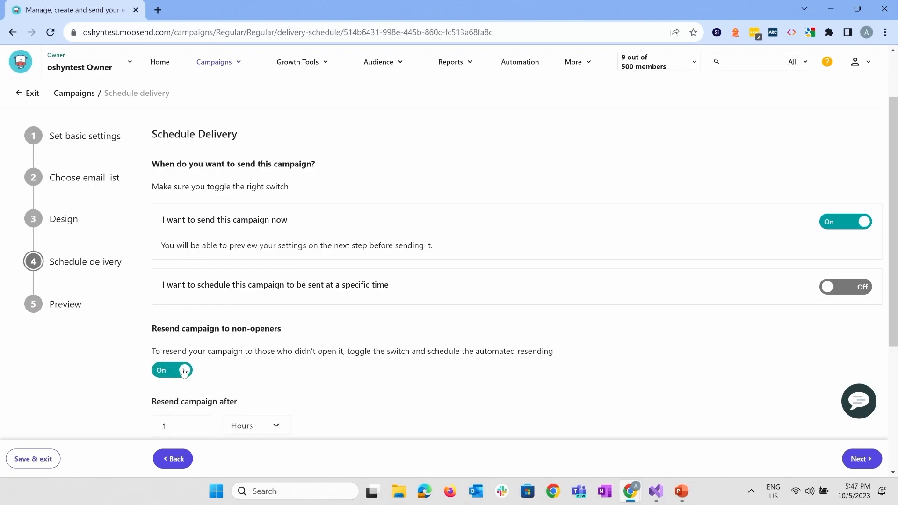
left_click(247, 423)
left_click(245, 471)
scroll(306, 327, "down", 3)
Leave the resend subject line empty and proceed to the campaign preview
left_click(207, 340)
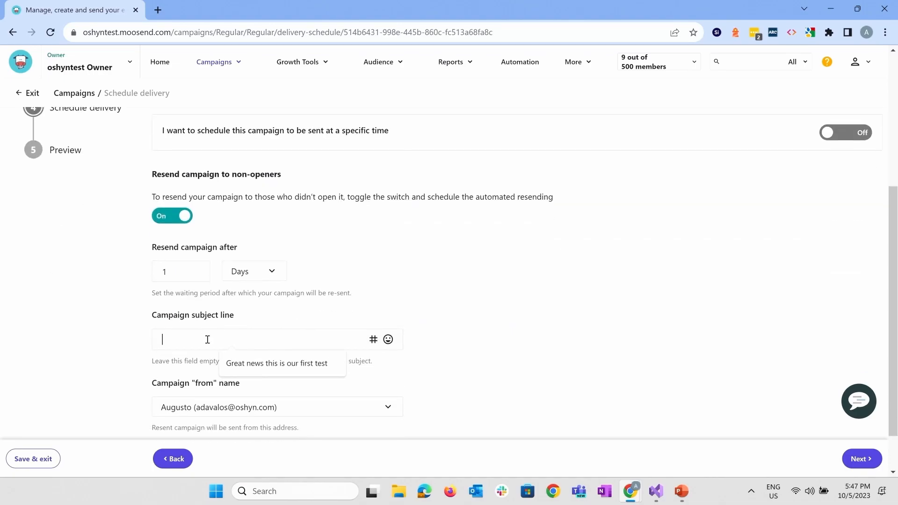
left_click(545, 323)
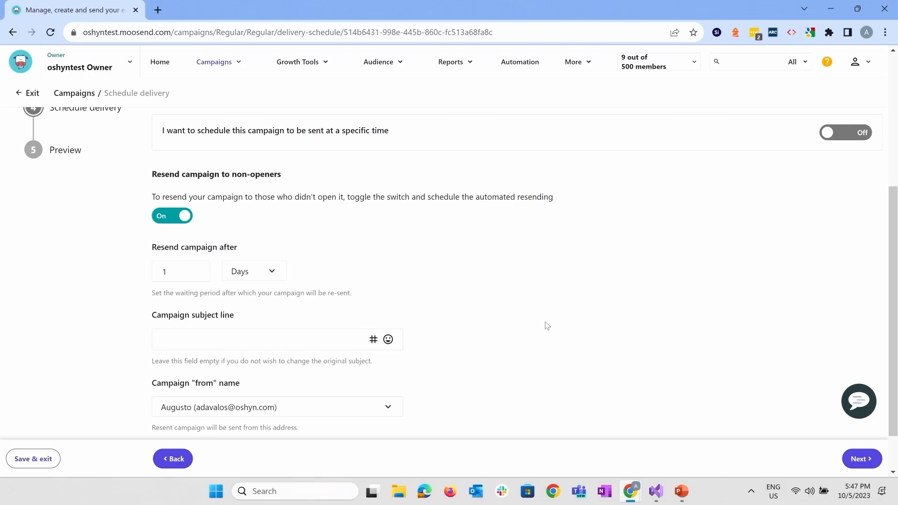
scroll(545, 323, "down", 1)
left_click(861, 460)
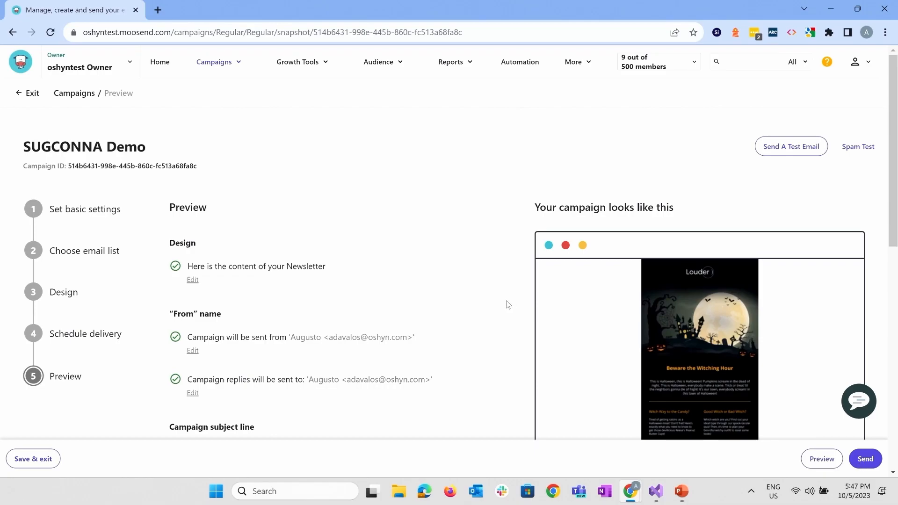
Review the campaign summary, including design, sender, subject line, email lists, format and delivery settings
scroll(443, 235, "down", 3)
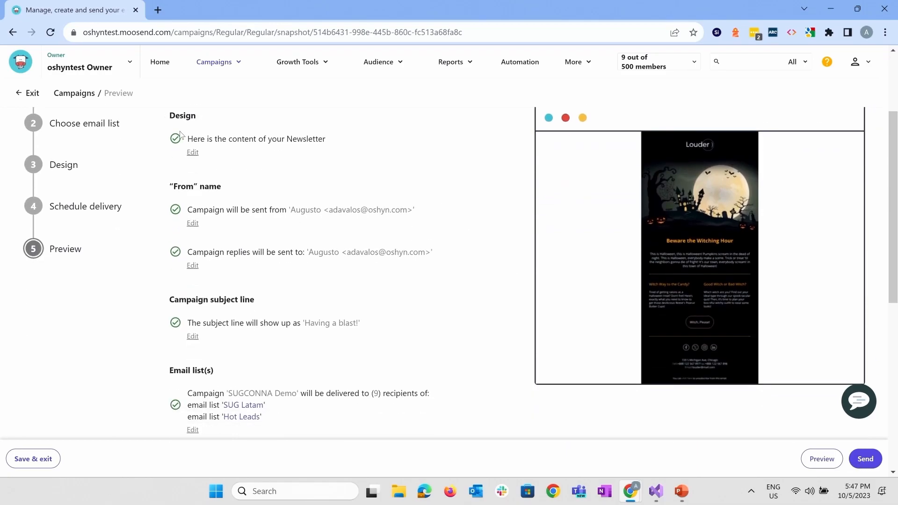
scroll(177, 267, "down", 3)
scroll(177, 267, "down", 5)
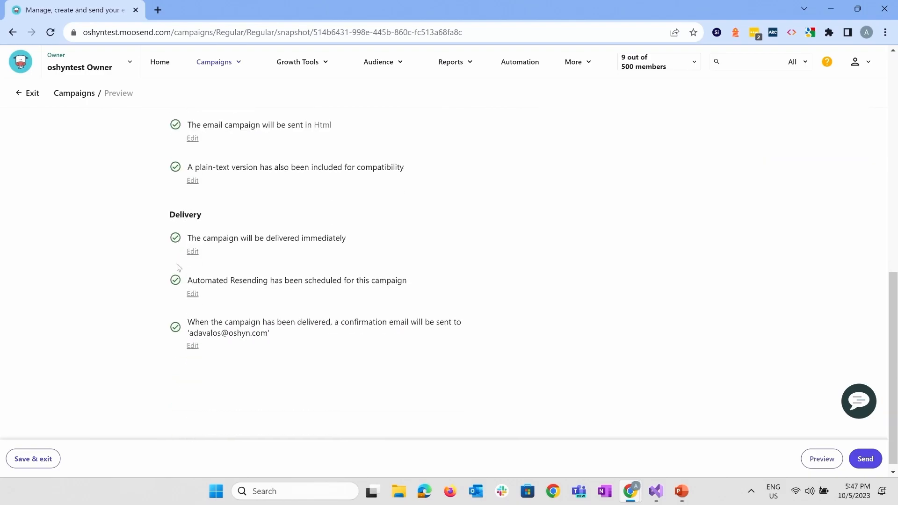
scroll(177, 267, "up", 10)
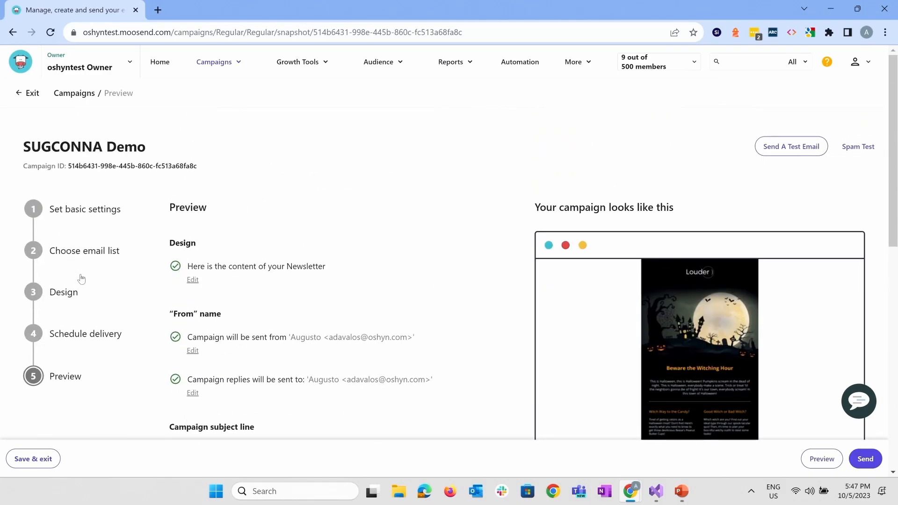
scroll(306, 377, "down", 3)
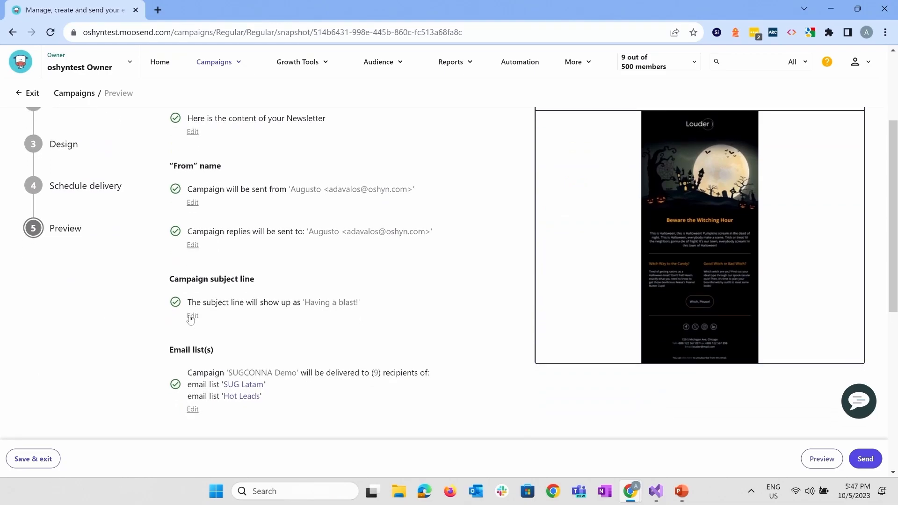
scroll(247, 344, "down", 4)
scroll(223, 305, "down", 2)
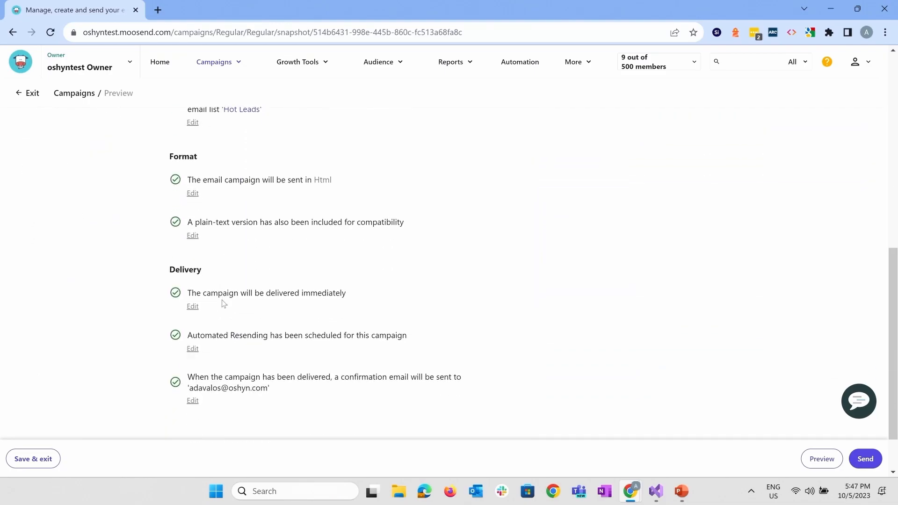
scroll(243, 249, "up", 1)
scroll(243, 249, "down", 2)
scroll(218, 255, "up", 9)
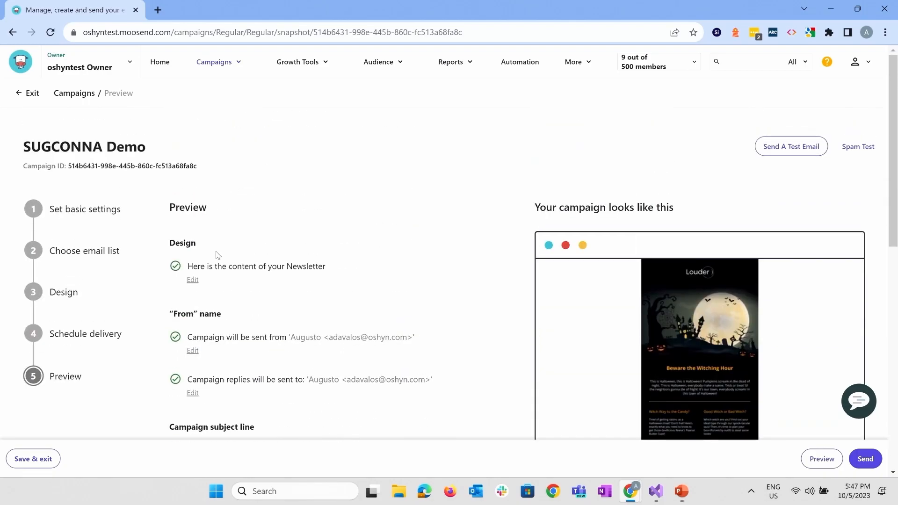
Return to the campaign's Design stage and switch to the imported campaign template
left_click(69, 292)
scroll(581, 345, "down", 8)
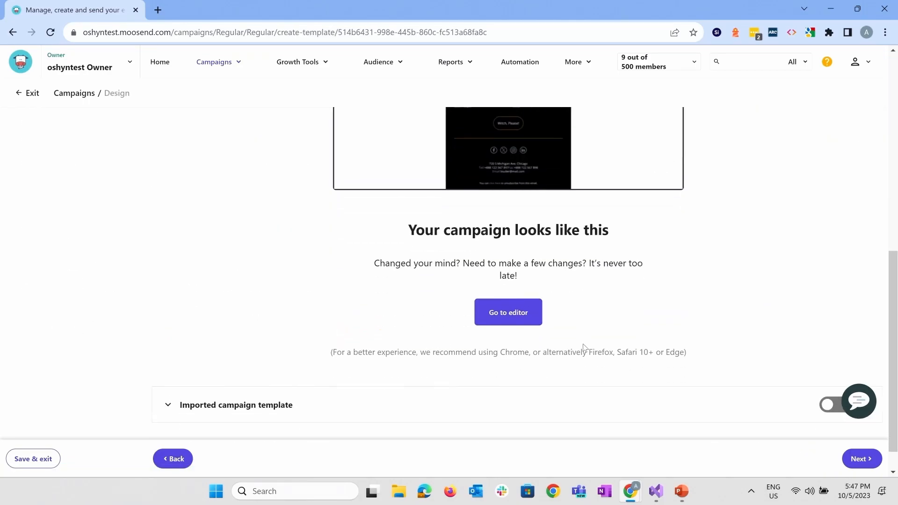
left_click(265, 380)
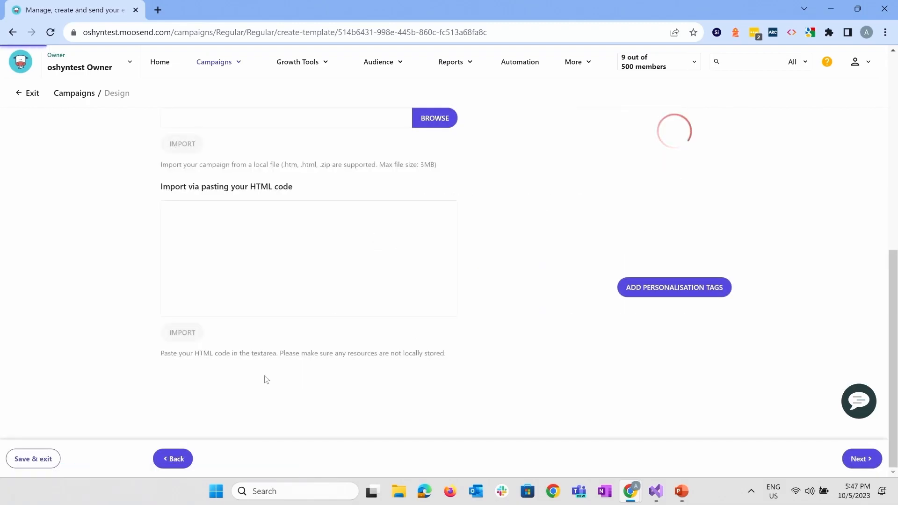
Switch to Visual Studio and select the entire HTML code of the open Headless.htm newsletter file for copying
left_click(656, 492)
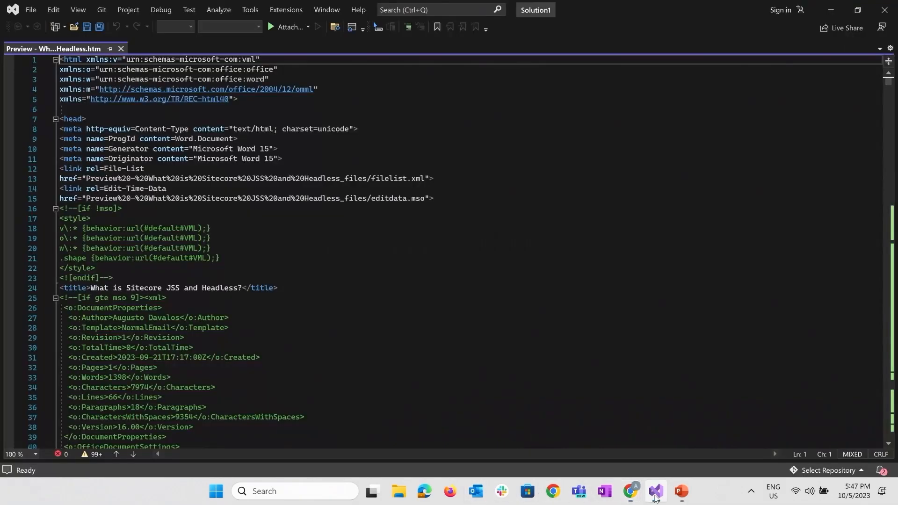
left_click(389, 287)
key("ctrl+a")
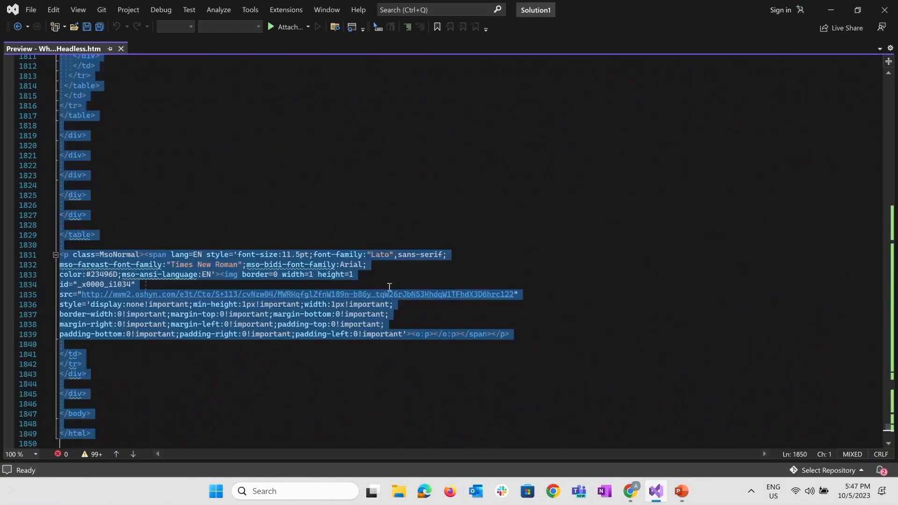
Switch back to Moosend in the browser, paste the newsletter's HTML code for import, and import it into the campaign
key("alt+Tab")
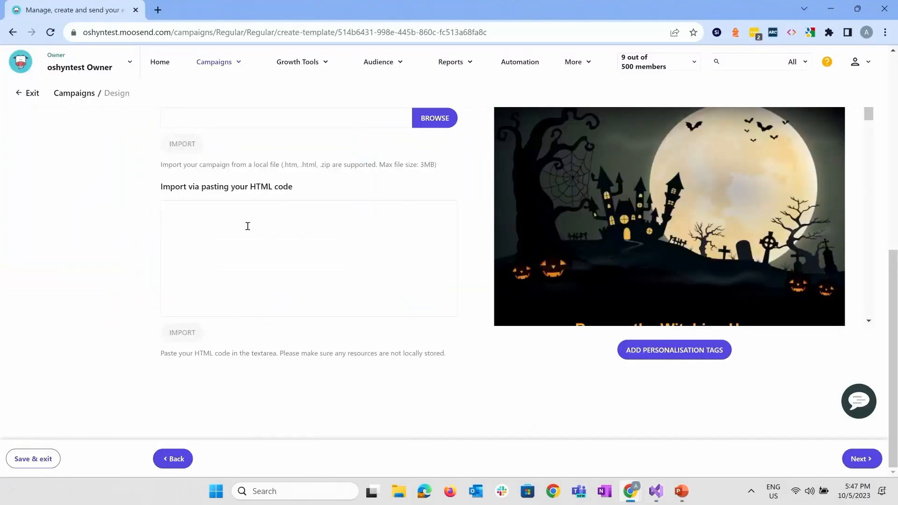
left_click(216, 225)
key("ctrl+v")
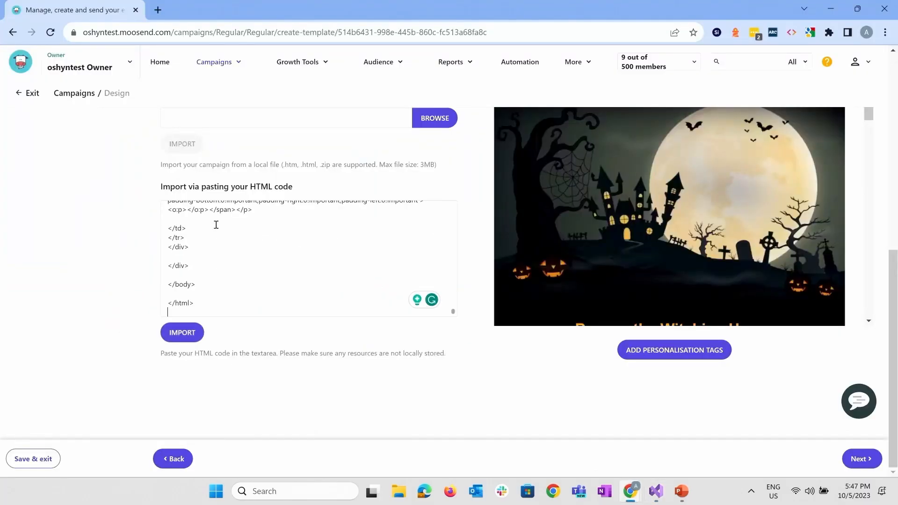
left_click(182, 334)
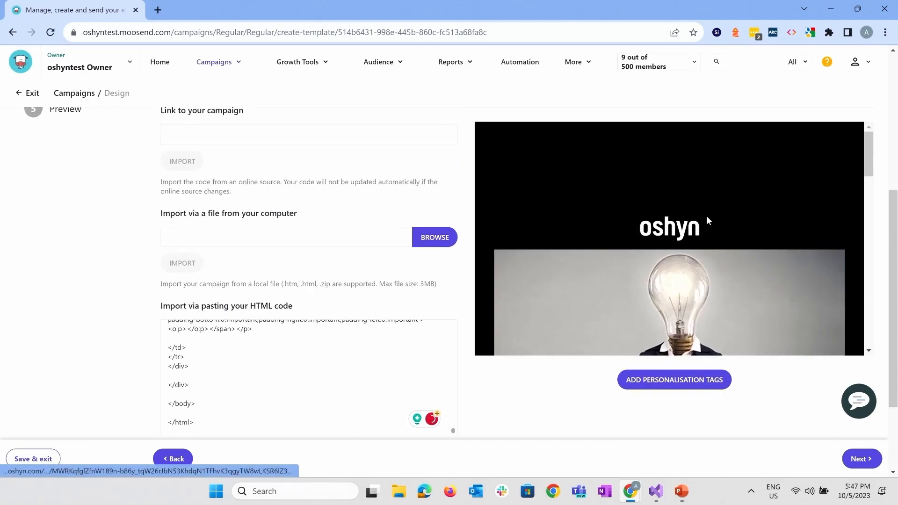
Review the imported newsletter in the campaign's design preview, from its header down to the footer
scroll(706, 217, "down", 2)
scroll(708, 218, "down", 10)
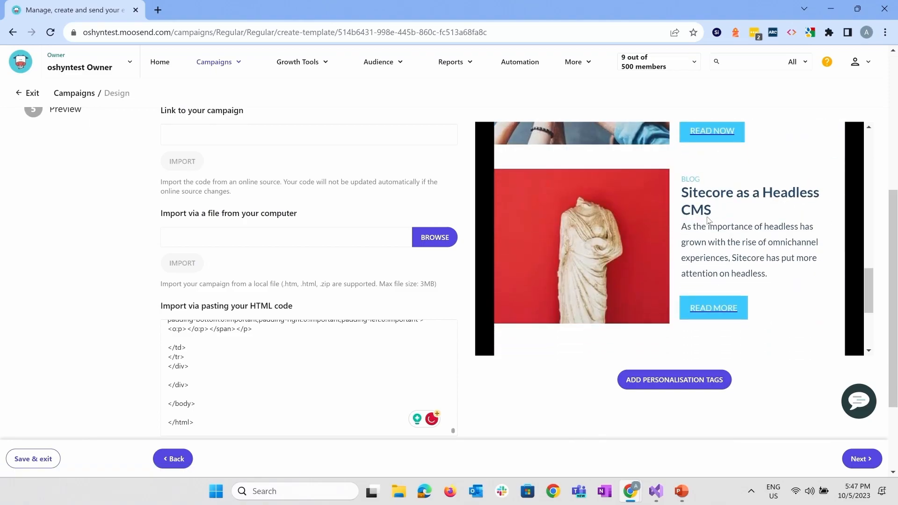
scroll(709, 220, "down", 3)
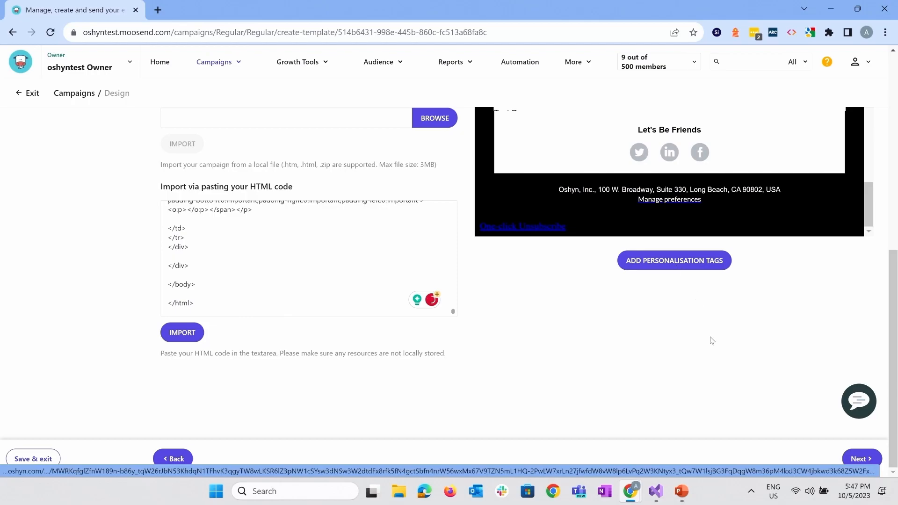
left_click_drag(644, 261, 84, 313)
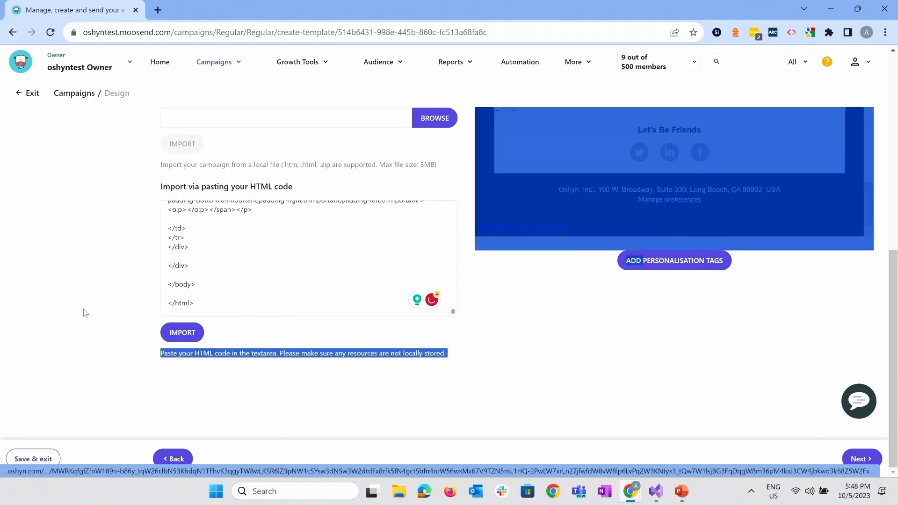
left_click(84, 312)
scroll(83, 312, "up", 6)
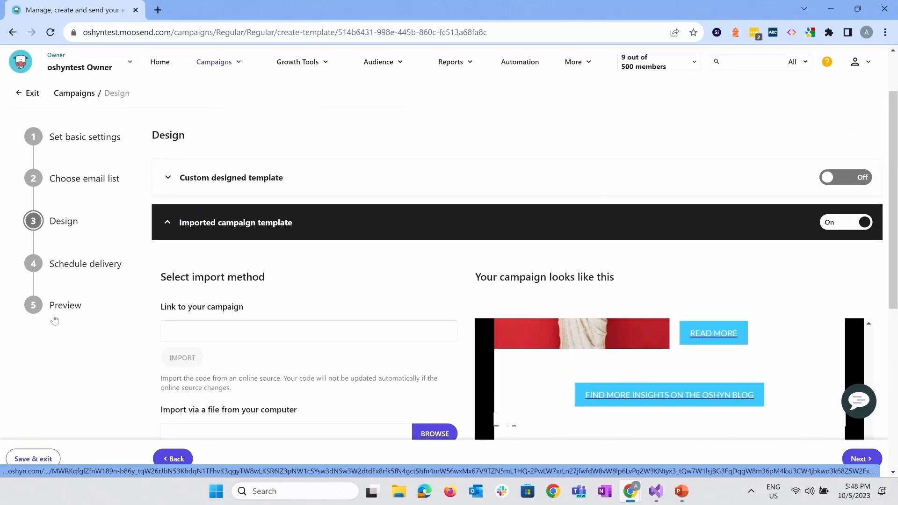
Go to the campaign's Preview stage, check the summary through the delivery settings, and send the campaign
left_click(68, 308)
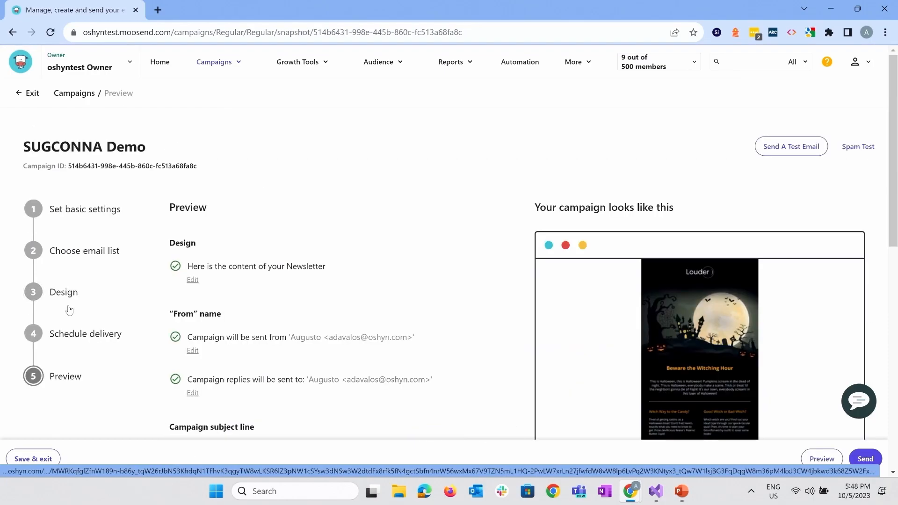
scroll(801, 159, "down", 4)
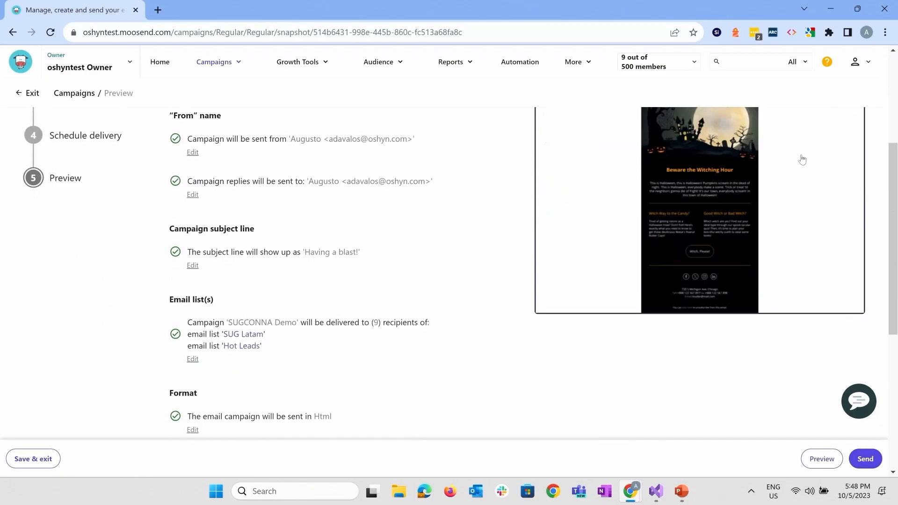
scroll(801, 159, "down", 6)
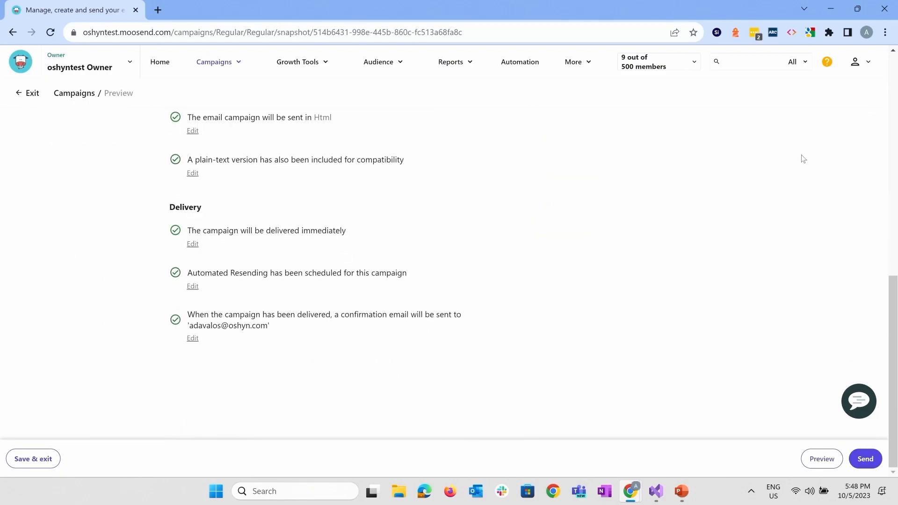
left_click(870, 462)
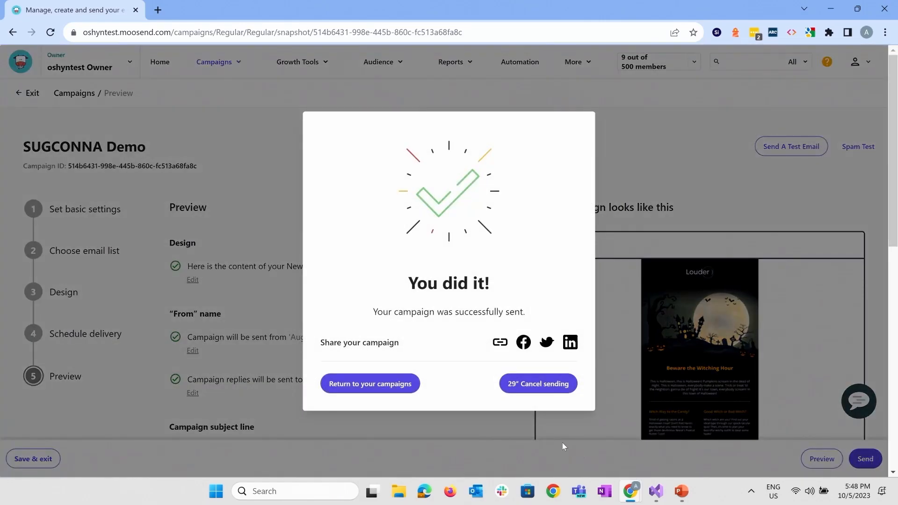
Cancel the sending of the SUGCONNA Demo campaign before the countdown ends
right_click(544, 386)
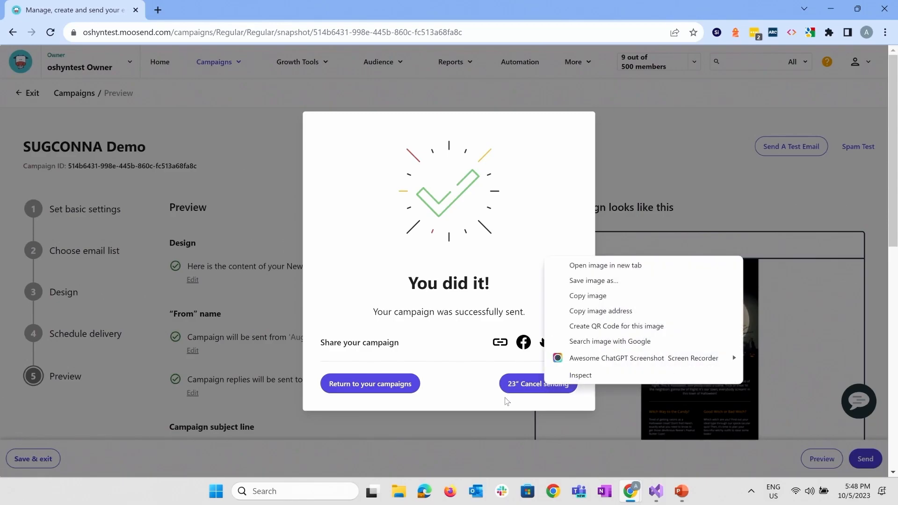
left_click(524, 387)
left_click(520, 387)
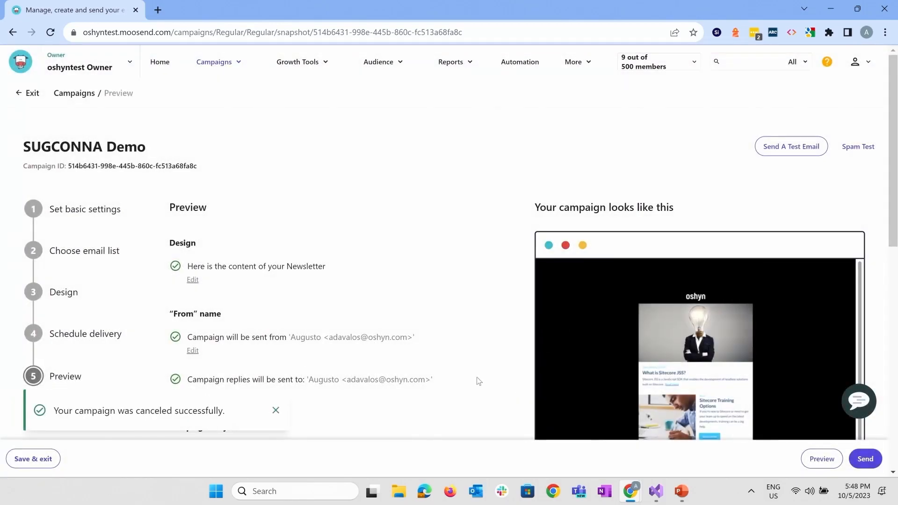
Save and exit the SUGCONNA Demo campaign, and look through the list of regular campaigns
left_click(25, 461)
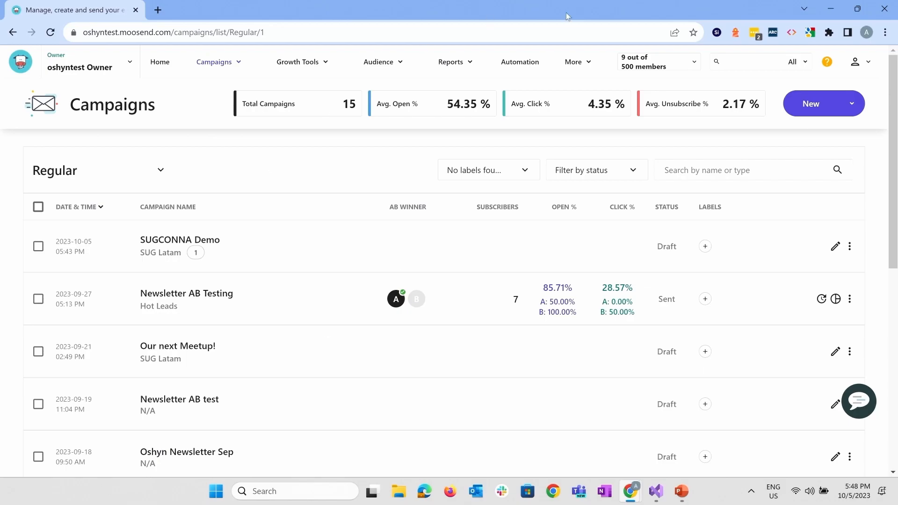
scroll(444, 304, "down", 3)
scroll(446, 304, "down", 5)
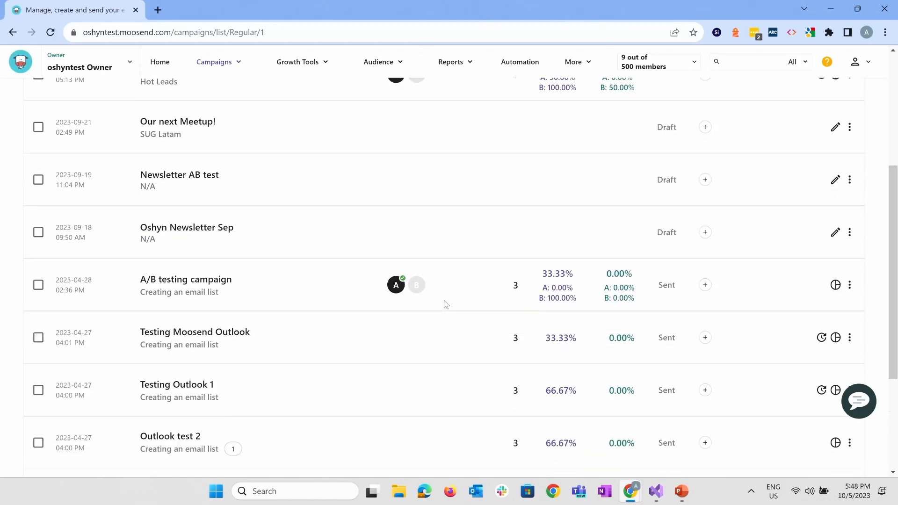
scroll(445, 305, "up", 9)
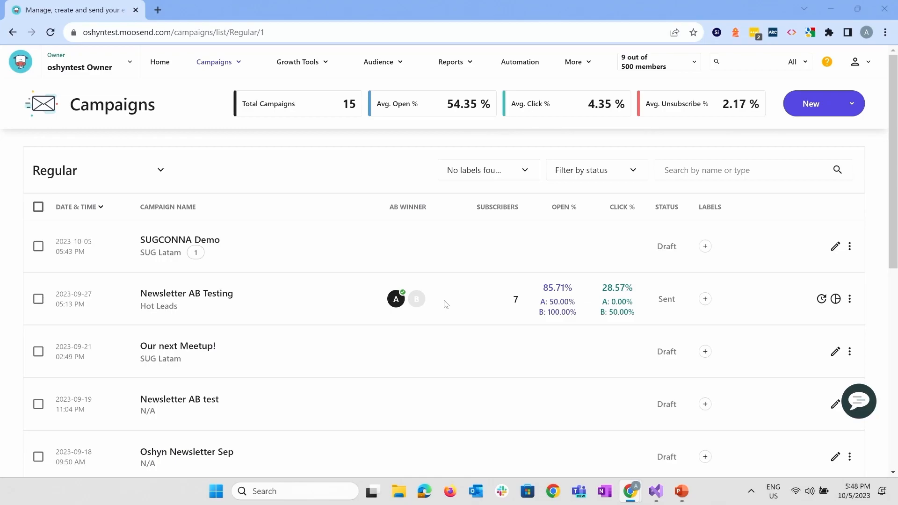
Switch to the PowerPoint slide show, project it full screen and advance to the Sitecore Send and Email Experience Manager slide
key("alt+Tab")
key("alt+Tab")
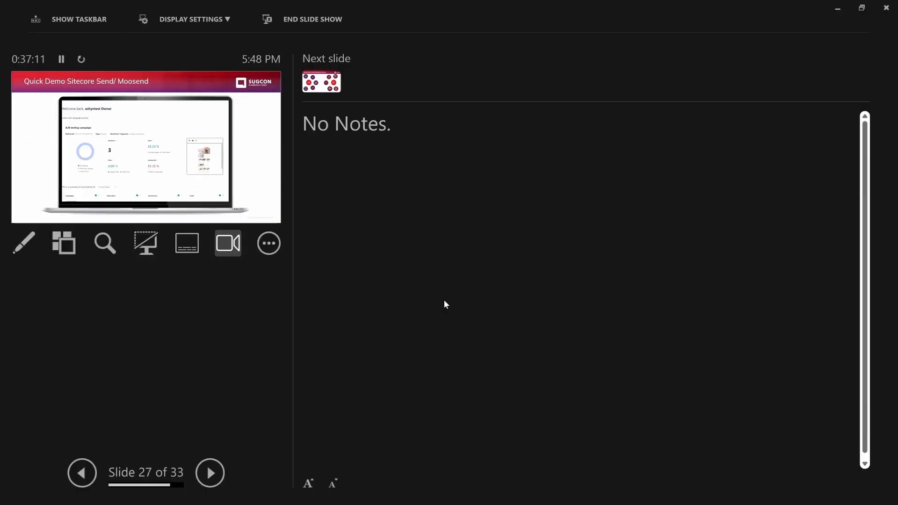
key("super+p")
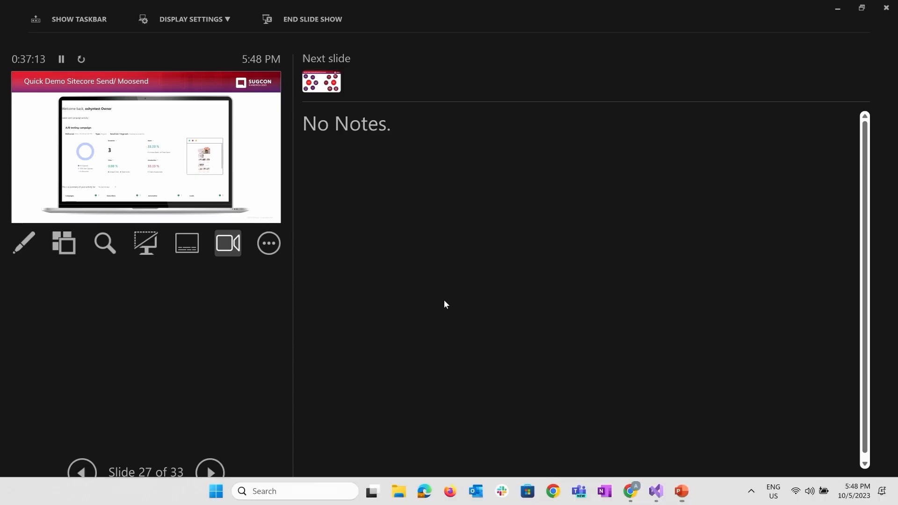
left_click(735, 347)
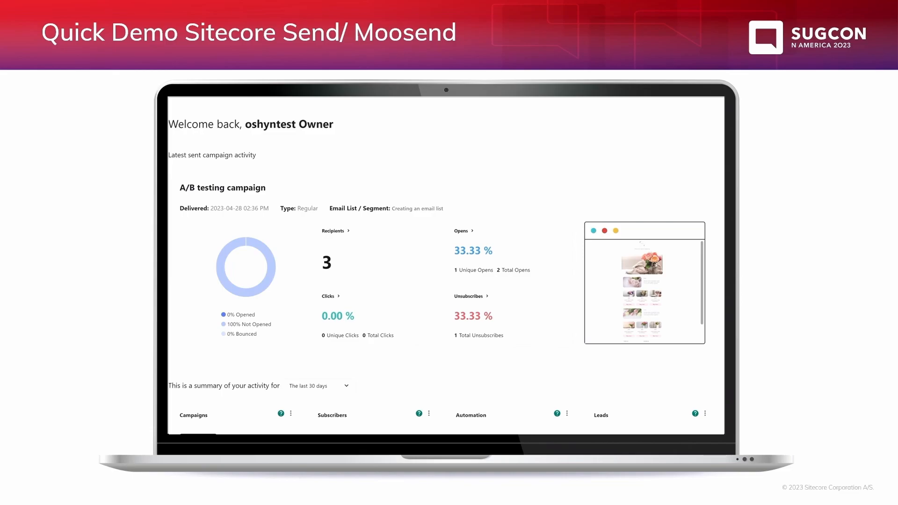
key("Right")
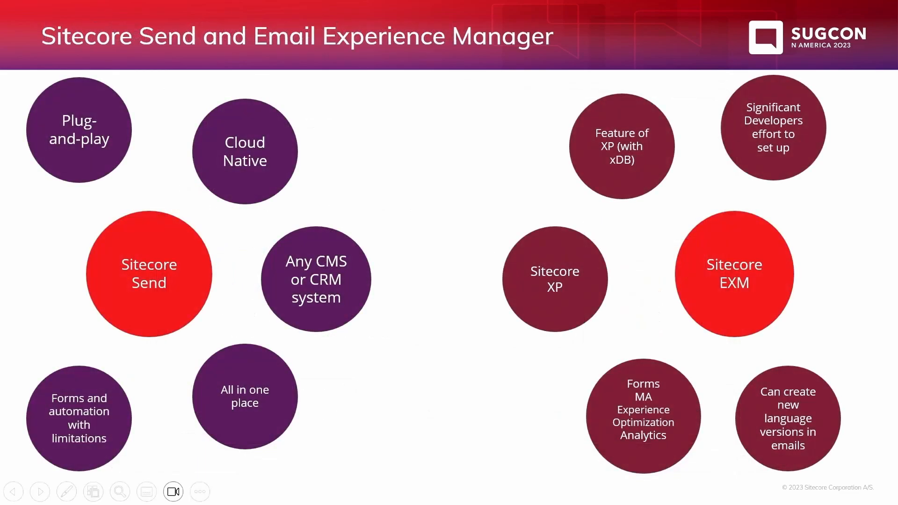